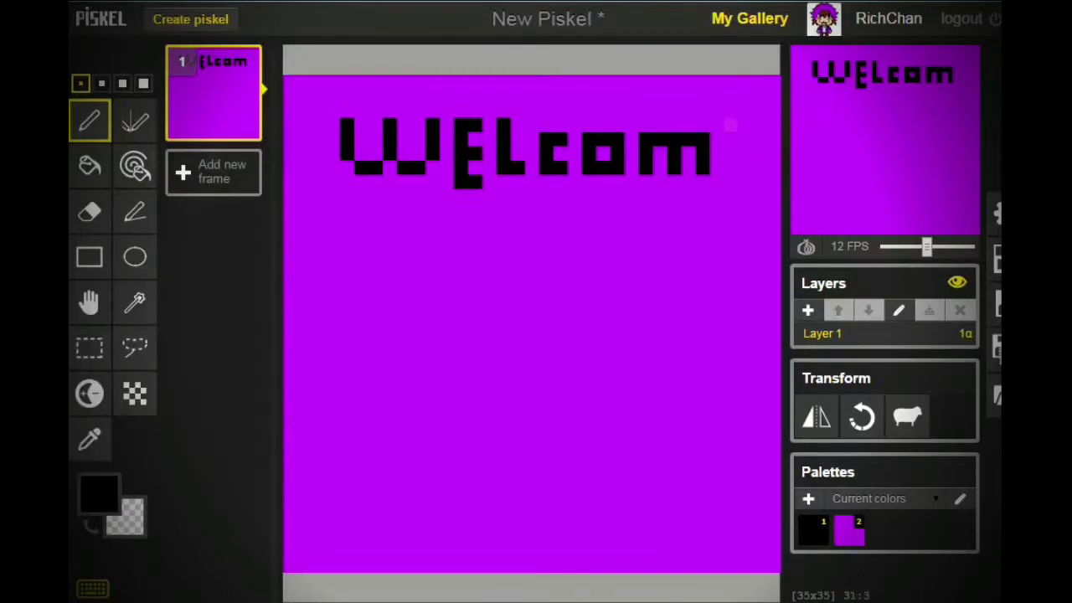
Step: Draw a capital E in black to complete the word "WElcomE", clearing its stray pixel with the purple background colour
{"action": "mouse_move", "coordinate": [730, 110]}
{"action": "left_mouse_down"}
{"action": "mouse_move", "coordinate": [730, 167]}
{"action": "mouse_move", "coordinate": [744, 181]}
{"action": "left_mouse_up"}
{"action": "left_click", "coordinate": [744, 154]}
{"action": "left_click", "coordinate": [744, 124]}
{"action": "left_click", "coordinate": [100, 494]}
{"action": "left_click", "coordinate": [102, 341]}
{"action": "left_click", "coordinate": [731, 111]}
Step: Switch the pen colour back to black and write "TO" centred beneath "WElcomE"
{"action": "left_click", "coordinate": [99, 494]}
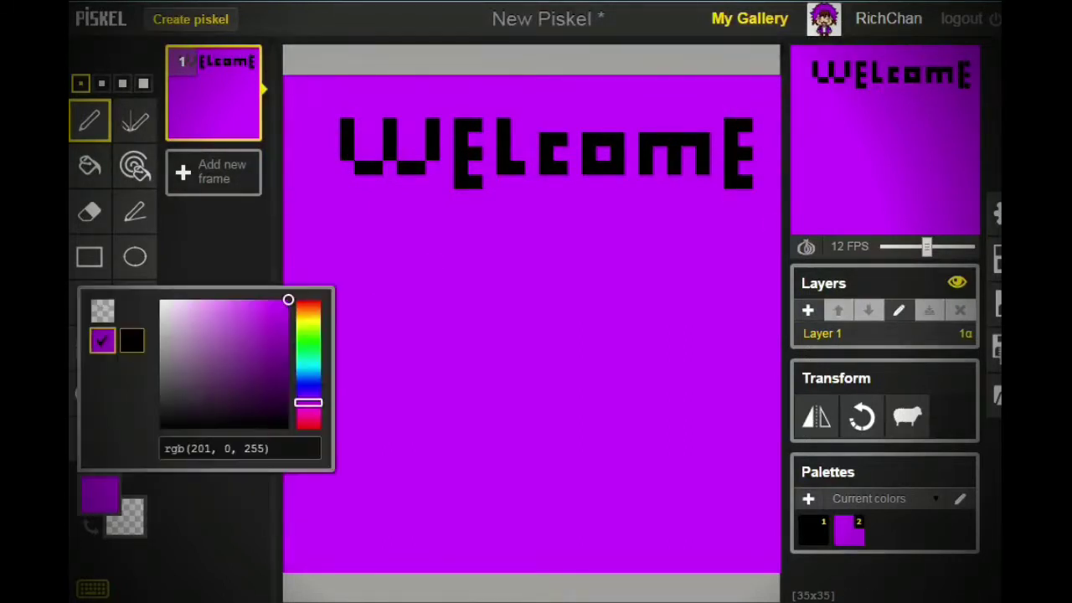
{"action": "left_click", "coordinate": [132, 340]}
{"action": "left_click_drag", "start_coordinate": [474, 224], "coordinate": [474, 267]}
{"action": "mouse_move", "coordinate": [461, 224]}
{"action": "left_mouse_down"}
{"action": "mouse_move", "coordinate": [489, 224]}
{"action": "mouse_move", "coordinate": [531, 267]}
{"action": "left_mouse_up"}
{"action": "mouse_move", "coordinate": [546, 224]}
{"action": "left_mouse_down"}
{"action": "mouse_move", "coordinate": [560, 224]}
{"action": "mouse_move", "coordinate": [541, 268]}
{"action": "left_mouse_up"}
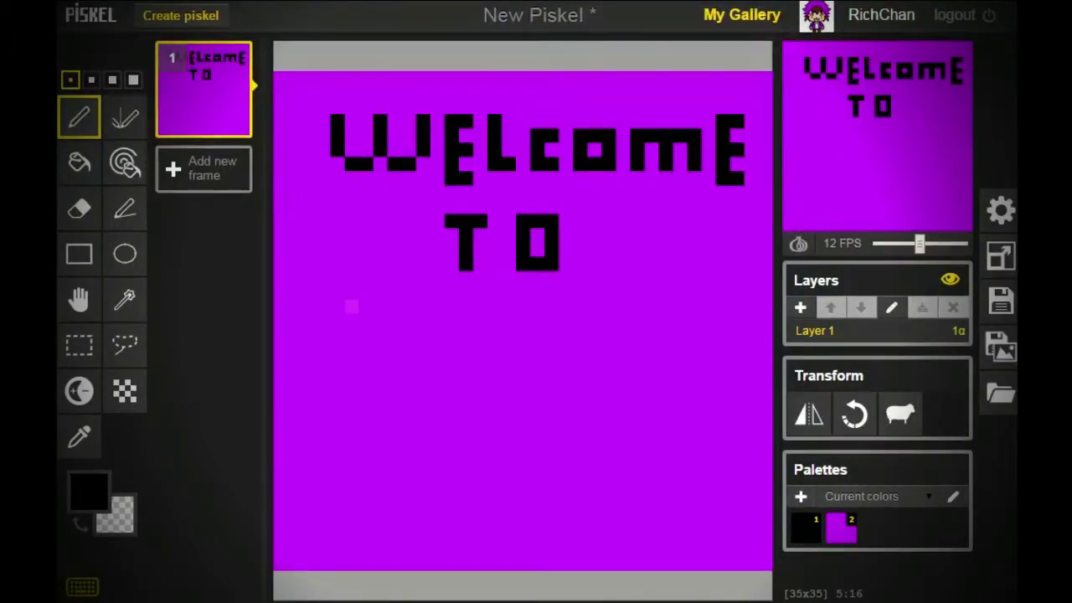
Step: Write the word "All" in black pixels at the start of the third text line
{"action": "mouse_move", "coordinate": [361, 310]}
{"action": "left_mouse_down"}
{"action": "mouse_move", "coordinate": [347, 359]}
{"action": "mouse_move", "coordinate": [377, 358]}
{"action": "left_mouse_up"}
{"action": "left_click", "coordinate": [351, 335]}
{"action": "left_click_drag", "start_coordinate": [394, 306], "coordinate": [394, 349]}
{"action": "left_click", "coordinate": [409, 350]}
{"action": "mouse_move", "coordinate": [437, 307]}
{"action": "left_mouse_down"}
{"action": "mouse_move", "coordinate": [437, 342]}
{"action": "mouse_move", "coordinate": [451, 350]}
{"action": "left_mouse_up"}
Step: Write the word "AbouT" in black pixels after "All" on the third text line
{"action": "left_click_drag", "start_coordinate": [494, 307], "coordinate": [494, 350]}
{"action": "left_click_drag", "start_coordinate": [508, 306], "coordinate": [523, 353]}
{"action": "left_click_drag", "start_coordinate": [506, 336], "coordinate": [523, 337]}
{"action": "mouse_move", "coordinate": [551, 306]}
{"action": "left_mouse_down"}
{"action": "mouse_move", "coordinate": [551, 335]}
{"action": "mouse_move", "coordinate": [608, 353]}
{"action": "left_mouse_up"}
{"action": "mouse_move", "coordinate": [616, 318]}
{"action": "left_mouse_down"}
{"action": "mouse_move", "coordinate": [608, 351]}
{"action": "mouse_move", "coordinate": [639, 320]}
{"action": "mouse_move", "coordinate": [638, 351]}
{"action": "left_mouse_up"}
{"action": "left_click_drag", "start_coordinate": [638, 351], "coordinate": [623, 352]}
{"action": "mouse_move", "coordinate": [666, 321]}
{"action": "left_mouse_down"}
{"action": "mouse_move", "coordinate": [681, 347]}
{"action": "mouse_move", "coordinate": [694, 320]}
{"action": "mouse_move", "coordinate": [723, 306]}
{"action": "mouse_move", "coordinate": [723, 321]}
{"action": "mouse_move", "coordinate": [722, 306]}
{"action": "mouse_move", "coordinate": [751, 306]}
{"action": "left_mouse_up"}
{"action": "left_click_drag", "start_coordinate": [737, 327], "coordinate": [736, 350]}
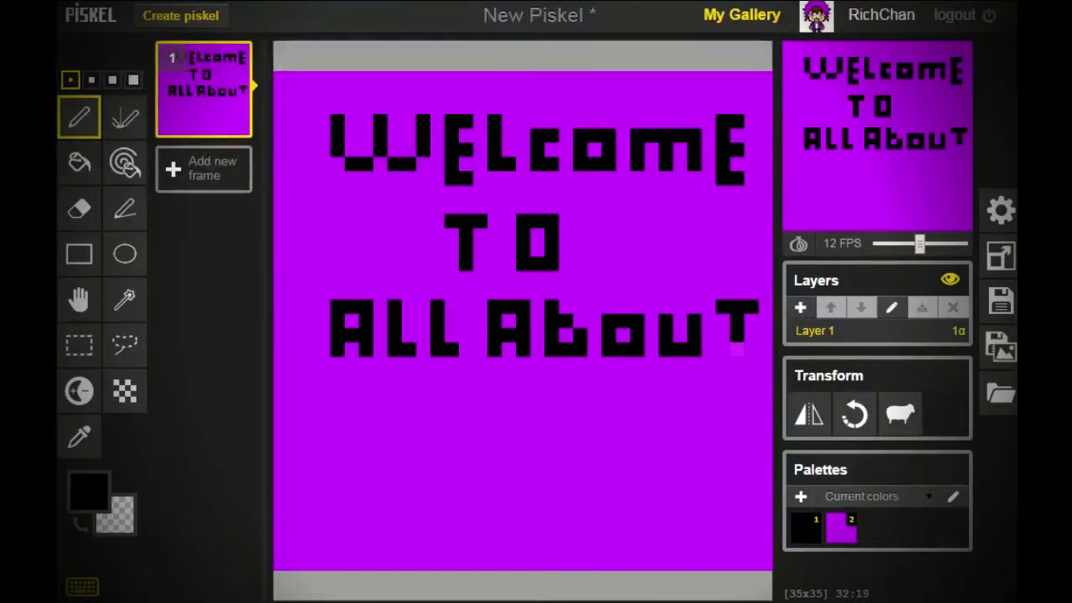
Step: Write "PixEL" in black pixels on the fourth line, covering a stray pixel with the purple background colour
{"action": "mouse_move", "coordinate": [408, 391]}
{"action": "left_mouse_down"}
{"action": "mouse_move", "coordinate": [408, 421]}
{"action": "mouse_move", "coordinate": [437, 392]}
{"action": "left_mouse_up"}
{"action": "mouse_move", "coordinate": [409, 435]}
{"action": "left_mouse_down"}
{"action": "mouse_move", "coordinate": [423, 406]}
{"action": "mouse_move", "coordinate": [465, 436]}
{"action": "mouse_move", "coordinate": [523, 436]}
{"action": "mouse_move", "coordinate": [494, 436]}
{"action": "left_mouse_up"}
{"action": "left_click", "coordinate": [89, 492]}
{"action": "left_click", "coordinate": [92, 315]}
{"action": "left_click", "coordinate": [422, 406]}
{"action": "left_click", "coordinate": [89, 492]}
{"action": "left_click", "coordinate": [77, 315]}
{"action": "left_click", "coordinate": [465, 392]}
{"action": "mouse_move", "coordinate": [553, 392]}
{"action": "left_mouse_down"}
{"action": "mouse_move", "coordinate": [567, 450]}
{"action": "mouse_move", "coordinate": [567, 435]}
{"action": "left_mouse_up"}
{"action": "left_click", "coordinate": [566, 392]}
{"action": "left_click_drag", "start_coordinate": [594, 392], "coordinate": [608, 435]}
Step: Add an exclamation mark with a hollow square dot after "PixEL" and a smiley face below the text
{"action": "left_click_drag", "start_coordinate": [667, 391], "coordinate": [667, 407]}
{"action": "mouse_move", "coordinate": [652, 448]}
{"action": "left_mouse_down"}
{"action": "mouse_move", "coordinate": [680, 433]}
{"action": "mouse_move", "coordinate": [651, 463]}
{"action": "left_mouse_up"}
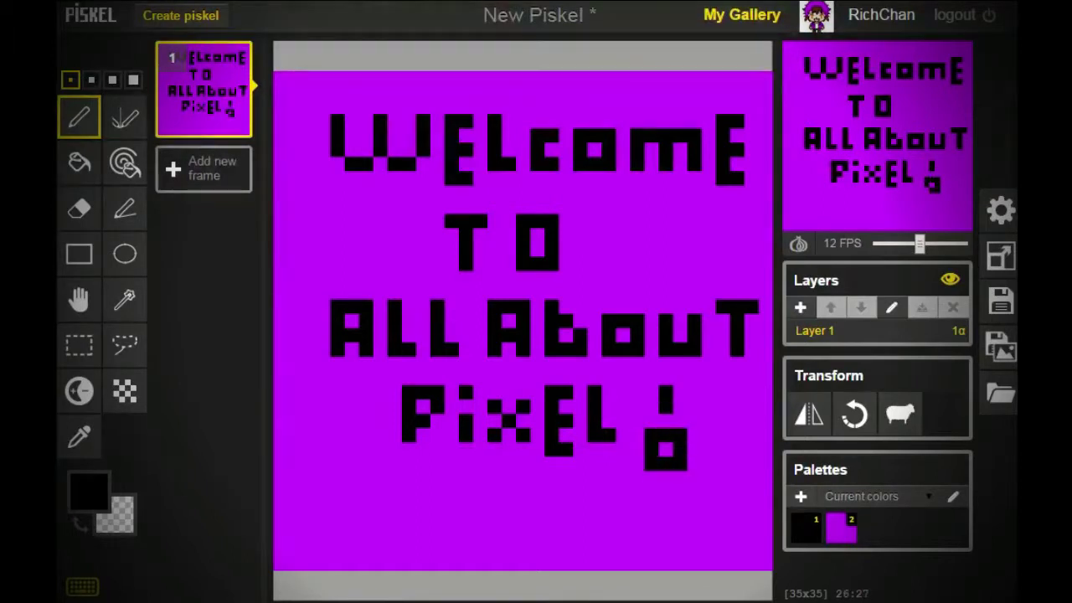
{"action": "left_click_drag", "start_coordinate": [480, 477], "coordinate": [481, 506]}
{"action": "left_click_drag", "start_coordinate": [522, 477], "coordinate": [522, 506]}
{"action": "mouse_move", "coordinate": [466, 550]}
{"action": "left_mouse_down"}
{"action": "mouse_move", "coordinate": [538, 550]}
{"action": "mouse_move", "coordinate": [551, 521]}
{"action": "left_mouse_up"}
{"action": "left_click_drag", "start_coordinate": [452, 521], "coordinate": [451, 535]}
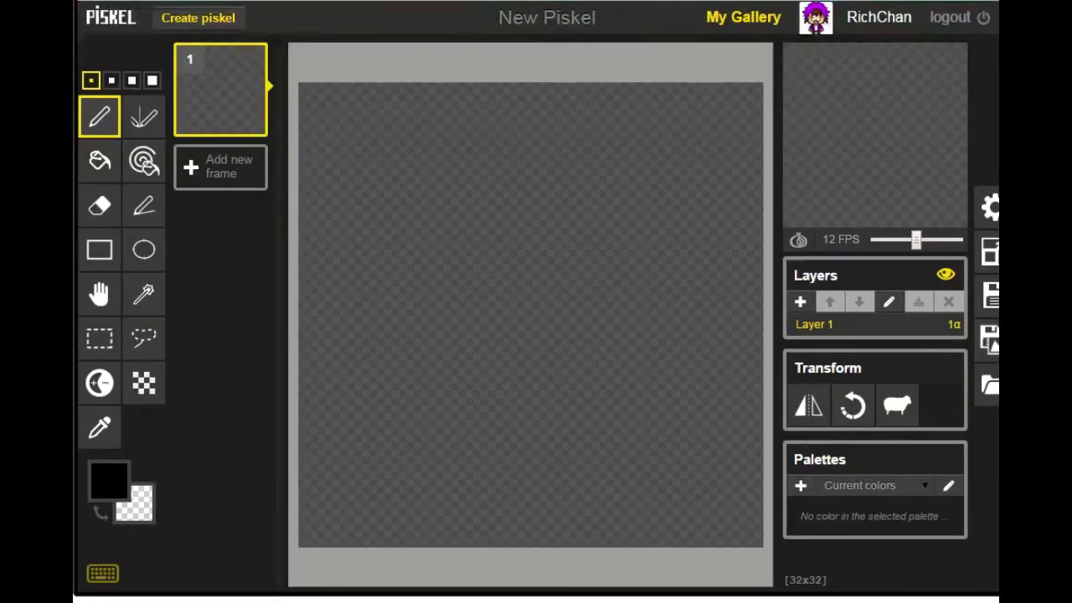
Step: On a blank 32x32 canvas, draw a skull's domed upper outline in black with stepped cheekbone corners on both sides
{"action": "mouse_move", "coordinate": [466, 90]}
{"action": "left_mouse_down"}
{"action": "mouse_move", "coordinate": [522, 89]}
{"action": "mouse_move", "coordinate": [552, 104]}
{"action": "mouse_move", "coordinate": [595, 132]}
{"action": "mouse_move", "coordinate": [610, 177]}
{"action": "mouse_move", "coordinate": [436, 104]}
{"action": "mouse_move", "coordinate": [393, 133]}
{"action": "mouse_move", "coordinate": [363, 191]}
{"action": "mouse_move", "coordinate": [364, 263]}
{"action": "left_mouse_up"}
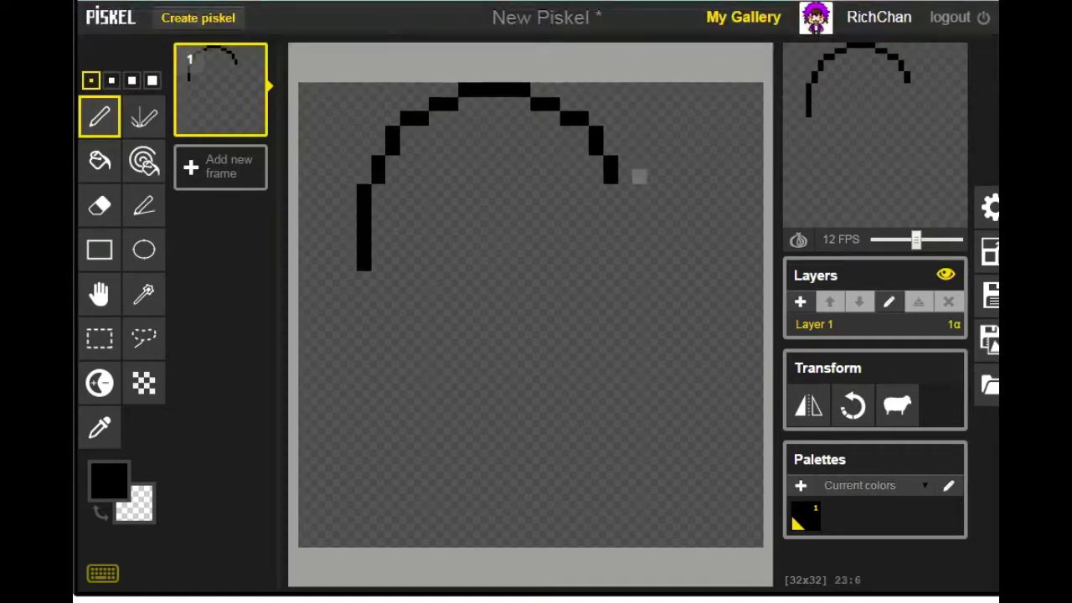
{"action": "left_click_drag", "start_coordinate": [624, 192], "coordinate": [625, 264]}
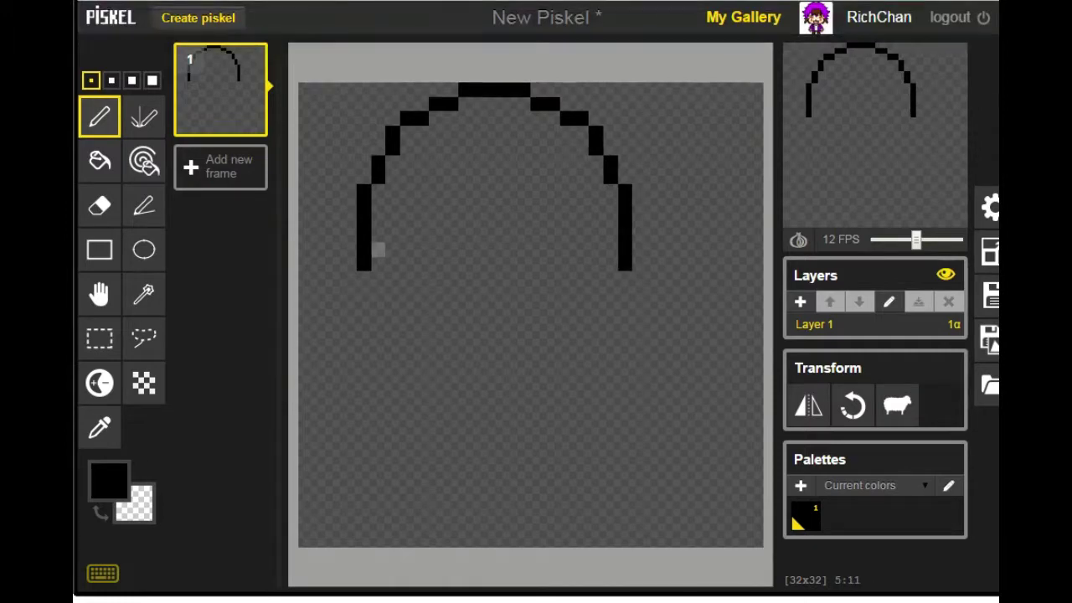
{"action": "left_click_drag", "start_coordinate": [378, 249], "coordinate": [392, 263]}
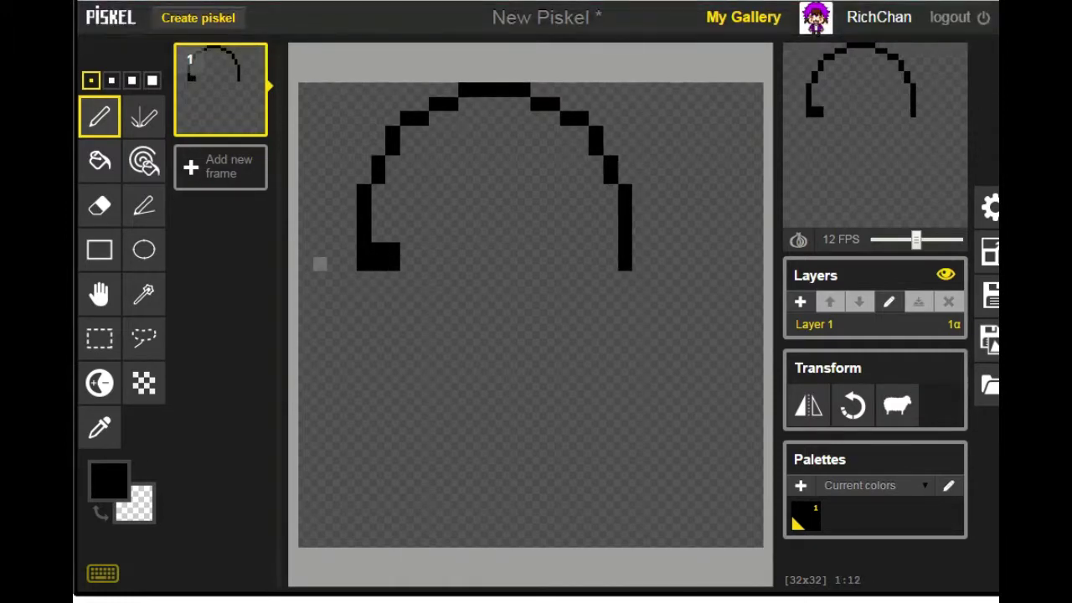
{"action": "left_click", "coordinate": [393, 277]}
{"action": "left_click", "coordinate": [393, 292]}
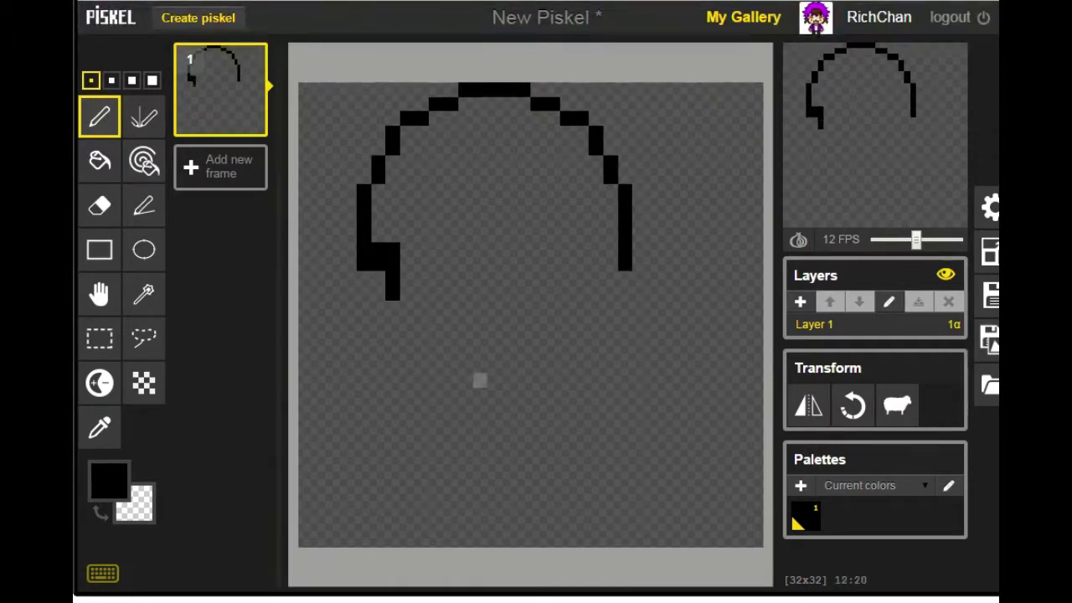
{"action": "left_click", "coordinate": [406, 277]}
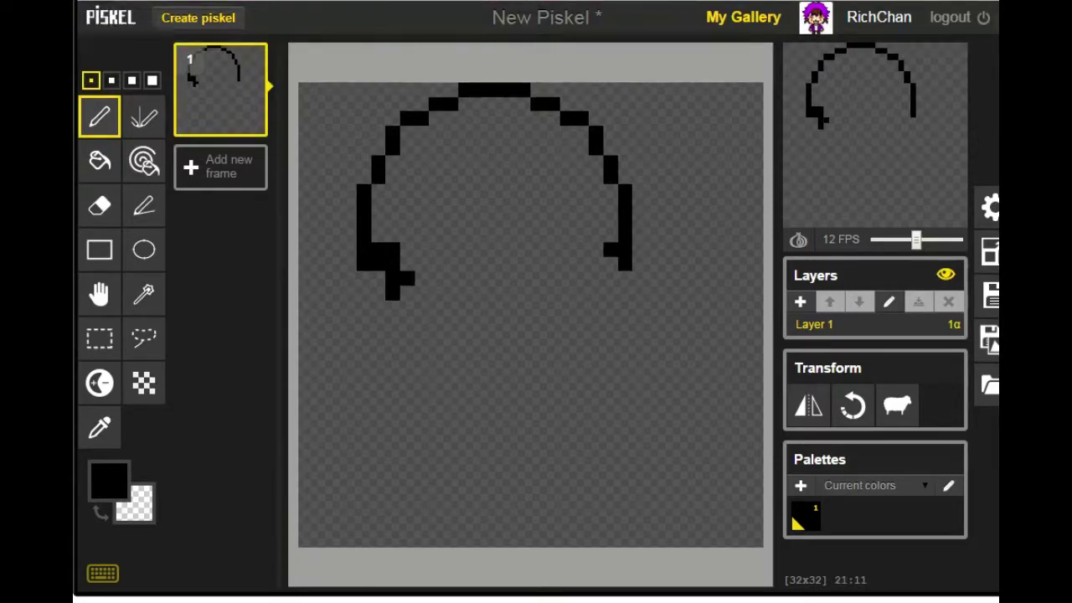
{"action": "mouse_move", "coordinate": [610, 249]}
{"action": "left_mouse_down"}
{"action": "mouse_move", "coordinate": [581, 264]}
{"action": "mouse_move", "coordinate": [464, 263]}
{"action": "mouse_move", "coordinate": [595, 292]}
{"action": "left_mouse_up"}
{"action": "key", "text": "e"}
{"action": "key", "text": "p"}
{"action": "left_click", "coordinate": [582, 277]}
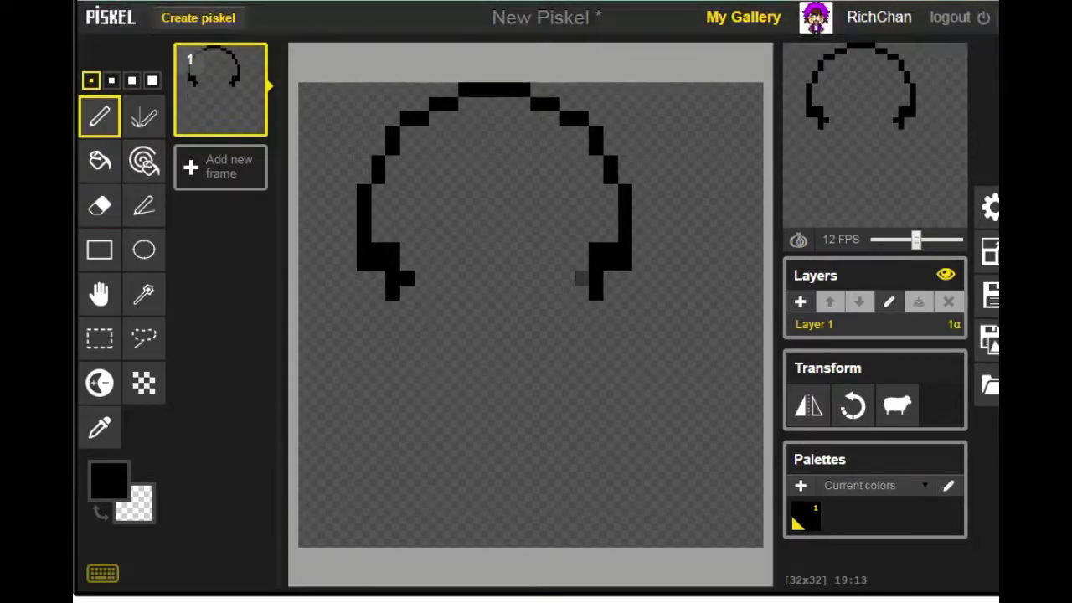
Step: Draw the tapering jaw outline down to a flat chin, and erase the surplus inner pixels above the chin's ends
{"action": "left_click", "coordinate": [408, 307]}
{"action": "left_click", "coordinate": [408, 322]}
{"action": "left_click_drag", "start_coordinate": [421, 336], "coordinate": [466, 351]}
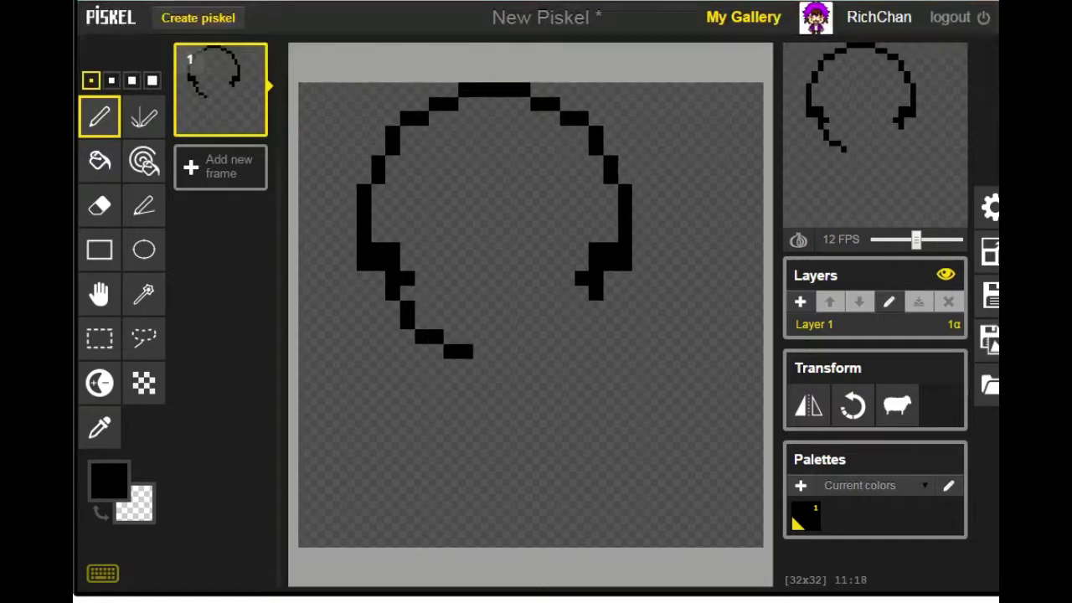
{"action": "mouse_move", "coordinate": [582, 307]}
{"action": "left_mouse_down"}
{"action": "mouse_move", "coordinate": [582, 321]}
{"action": "mouse_move", "coordinate": [538, 351]}
{"action": "left_mouse_up"}
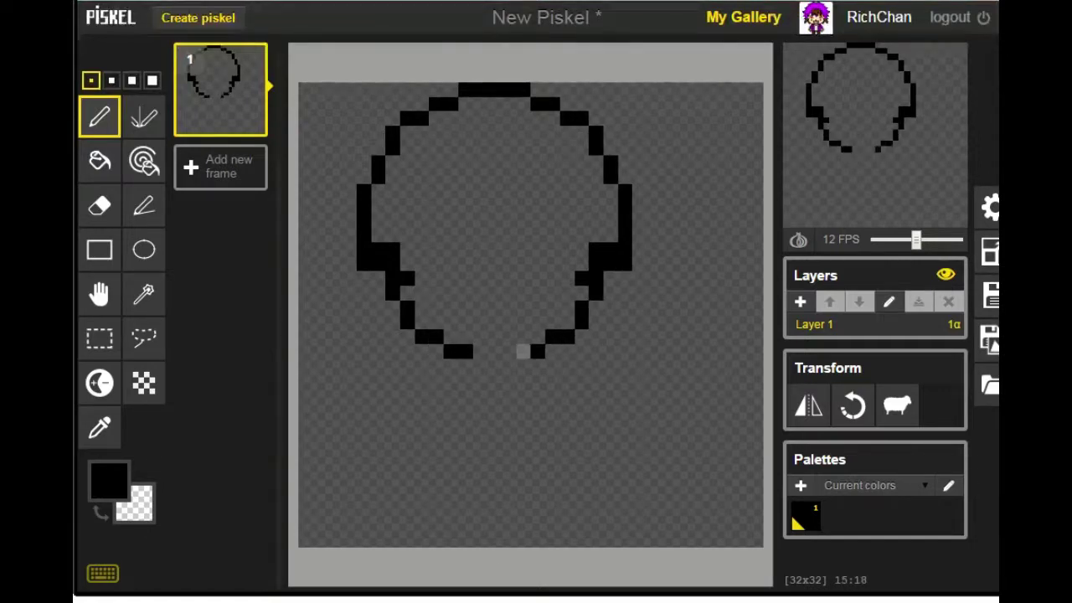
{"action": "left_click", "coordinate": [523, 350]}
{"action": "left_click_drag", "start_coordinate": [479, 365], "coordinate": [510, 366]}
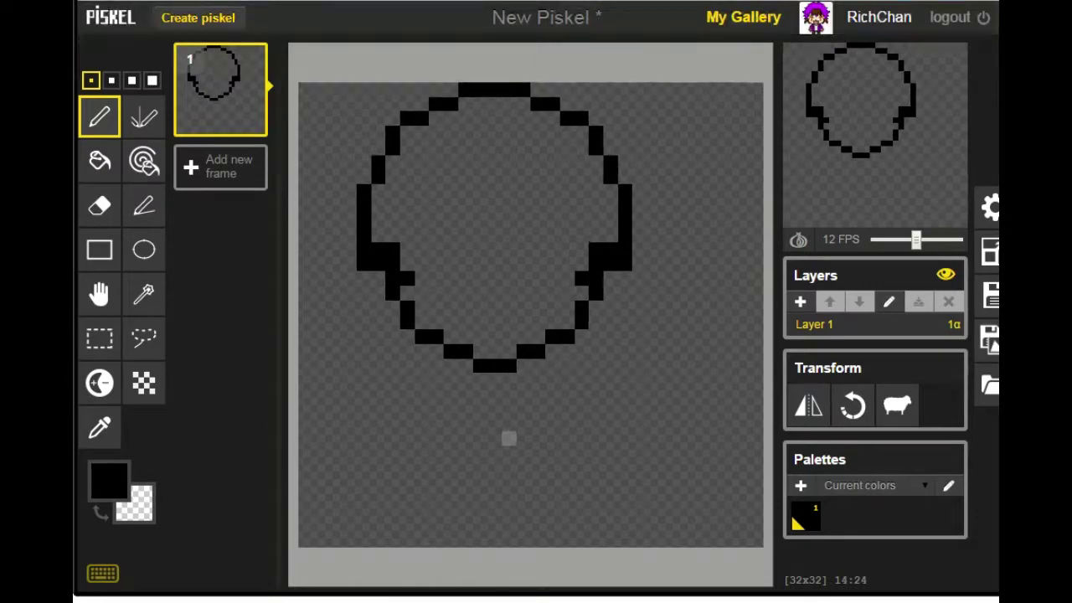
{"action": "left_click", "coordinate": [466, 366]}
{"action": "left_click", "coordinate": [524, 365]}
{"action": "left_click", "coordinate": [100, 206]}
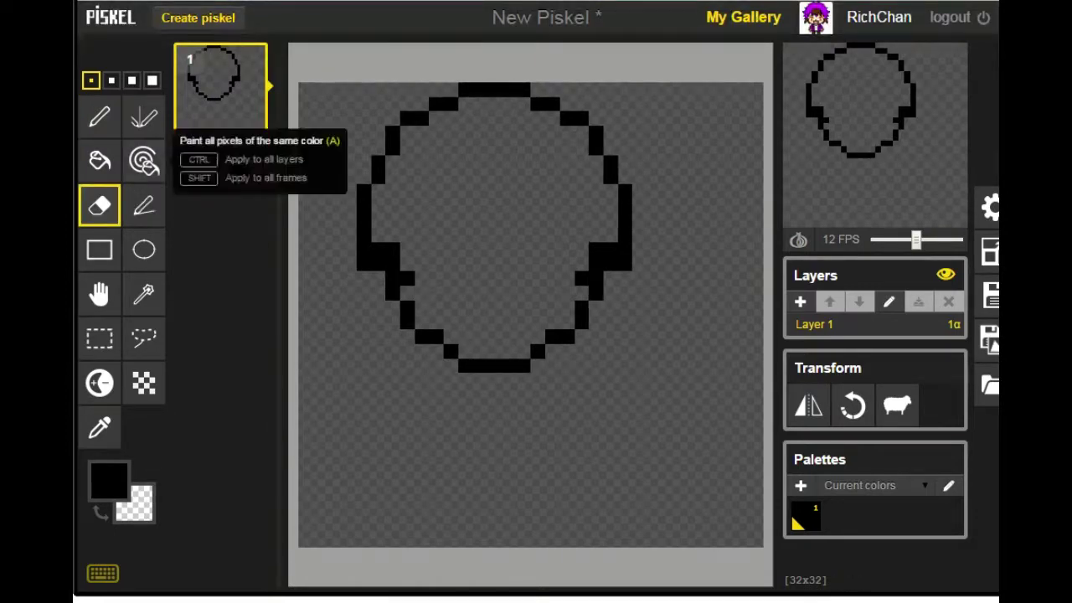
Step: Draw two short vertical neck lines under the chin and a horizontal mouth line with evenly spaced teeth marks across the skull
{"action": "left_click", "coordinate": [99, 117]}
{"action": "left_click", "coordinate": [480, 379]}
{"action": "left_click", "coordinate": [508, 379]}
{"action": "mouse_move", "coordinate": [480, 394]}
{"action": "left_mouse_down"}
{"action": "mouse_move", "coordinate": [480, 409]}
{"action": "mouse_move", "coordinate": [508, 409]}
{"action": "left_mouse_up"}
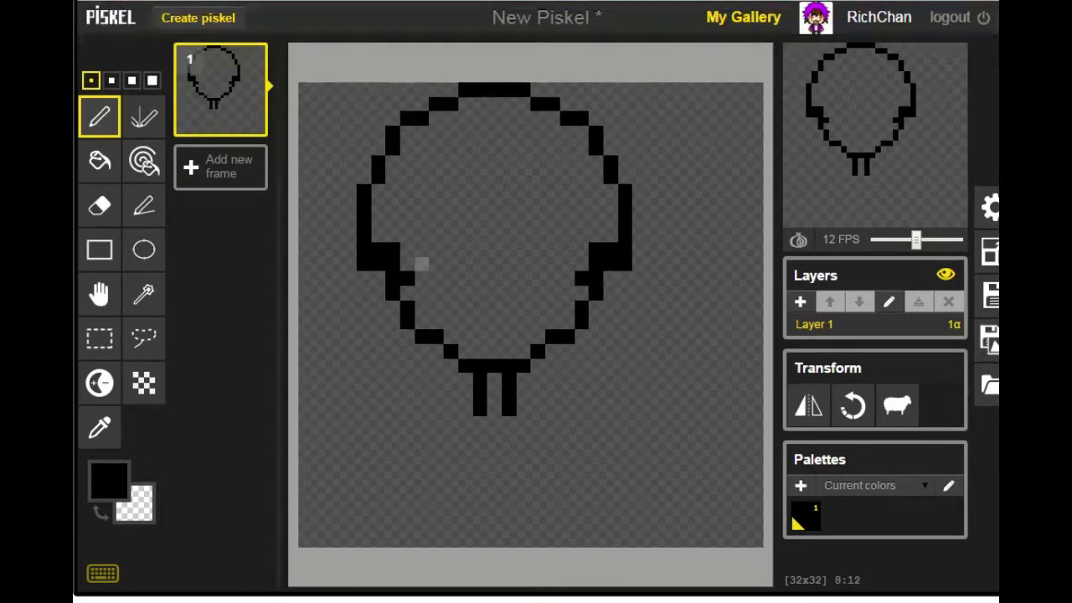
{"action": "mouse_move", "coordinate": [421, 264]}
{"action": "left_mouse_down"}
{"action": "mouse_move", "coordinate": [421, 293]}
{"action": "mouse_move", "coordinate": [449, 264]}
{"action": "mouse_move", "coordinate": [479, 285]}
{"action": "mouse_move", "coordinate": [508, 264]}
{"action": "mouse_move", "coordinate": [537, 292]}
{"action": "mouse_move", "coordinate": [566, 264]}
{"action": "mouse_move", "coordinate": [566, 292]}
{"action": "left_mouse_up"}
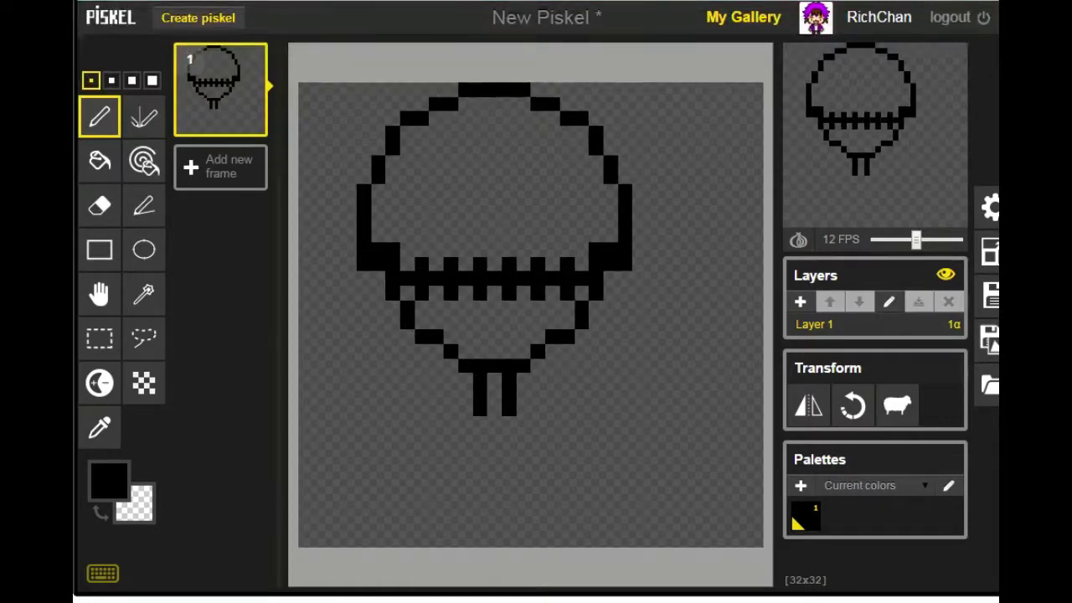
{"action": "left_click_drag", "start_coordinate": [466, 235], "coordinate": [466, 206]}
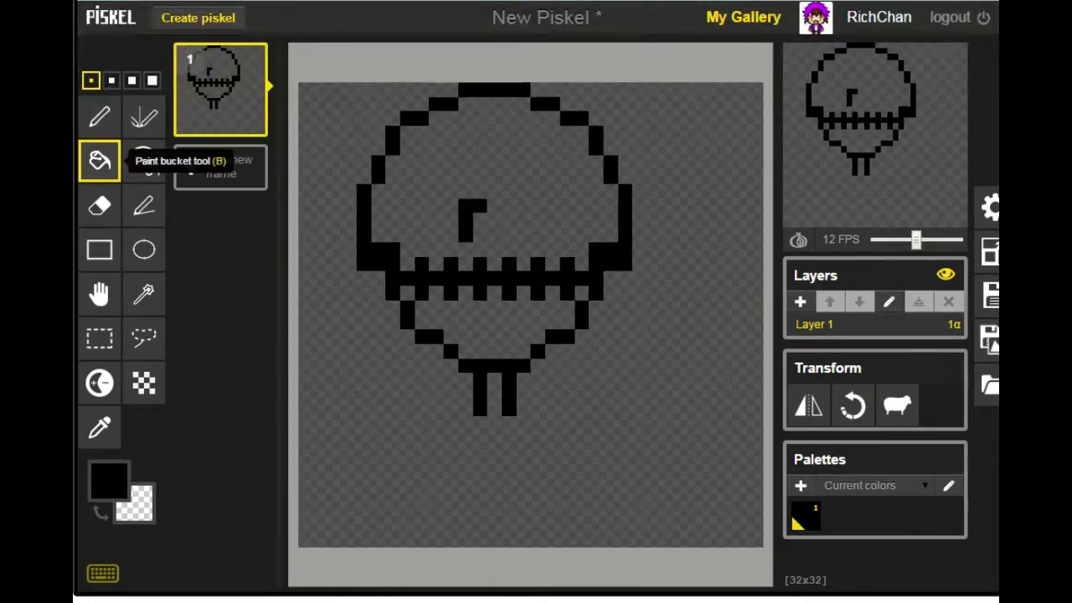
{"action": "left_click_drag", "start_coordinate": [523, 236], "coordinate": [523, 205]}
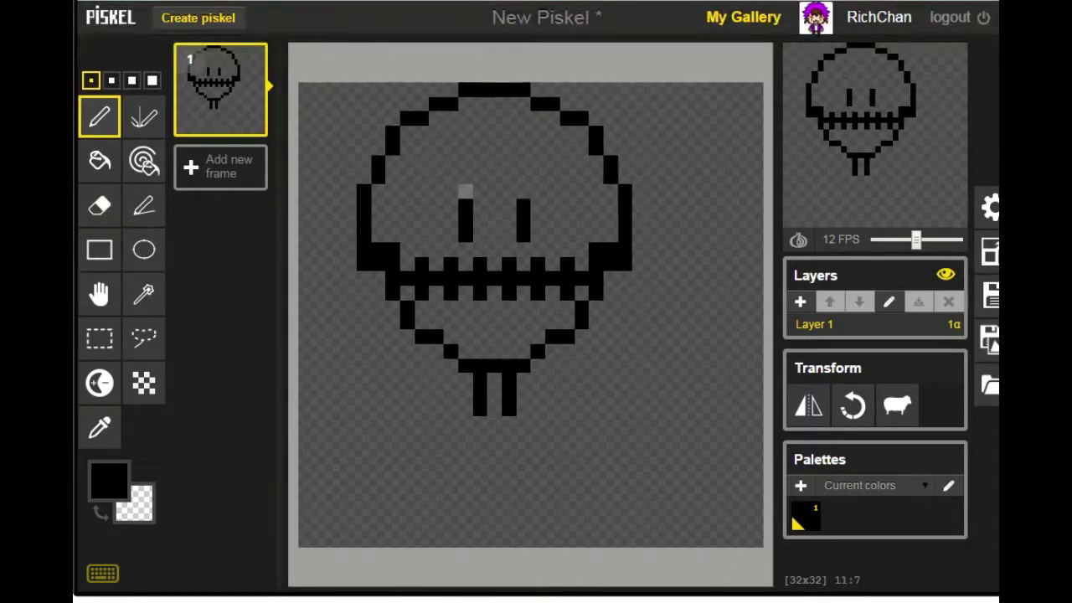
{"action": "left_click", "coordinate": [436, 191]}
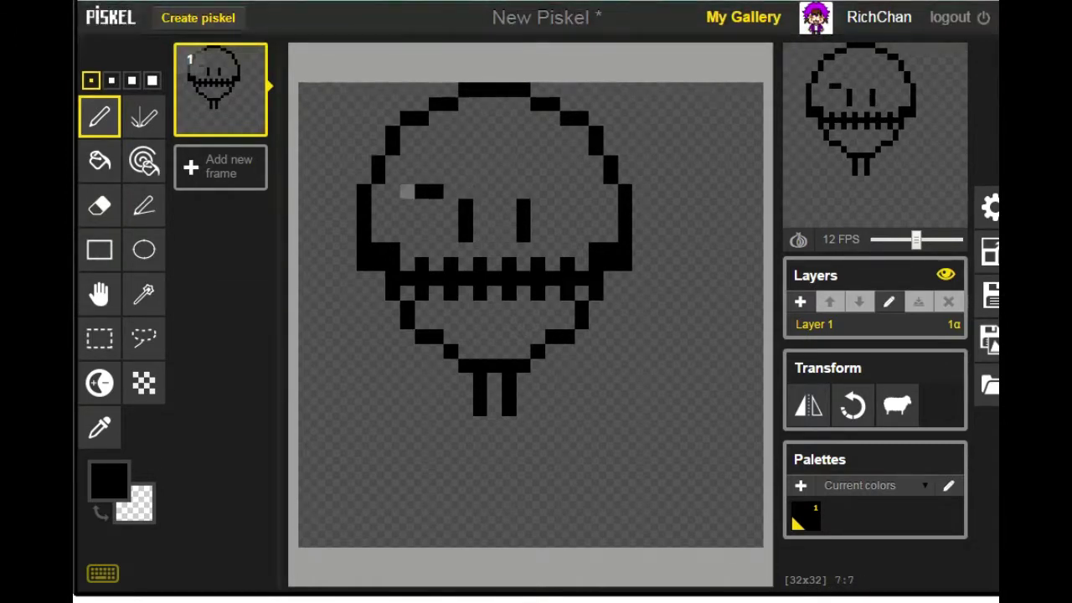
{"action": "left_click", "coordinate": [407, 192]}
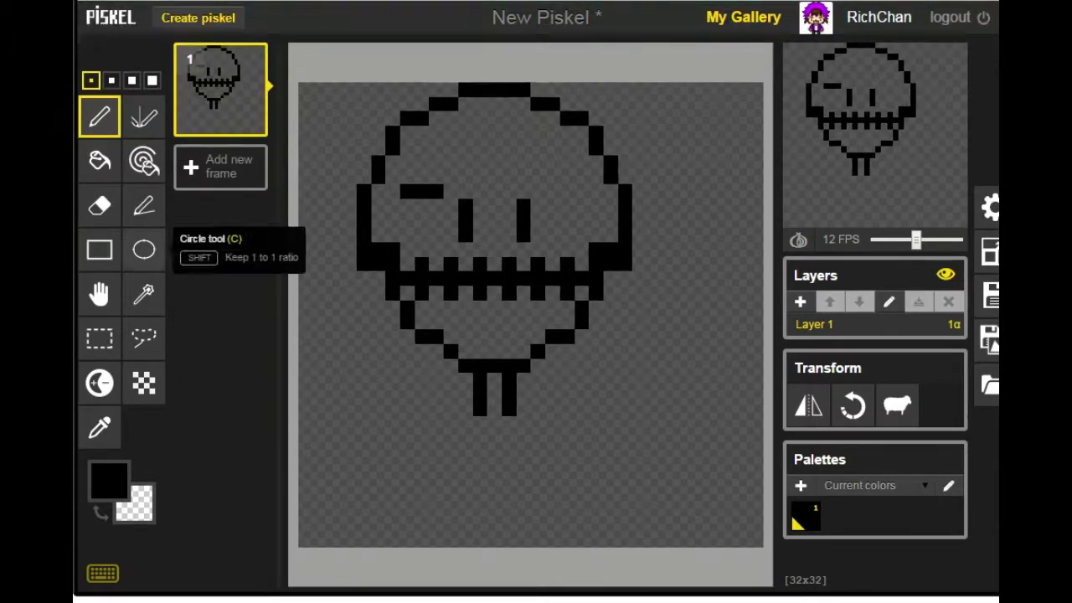
{"action": "left_click", "coordinate": [100, 205]}
{"action": "left_click", "coordinate": [407, 192]}
{"action": "left_click", "coordinate": [99, 116]}
{"action": "left_click", "coordinate": [407, 177]}
{"action": "left_click", "coordinate": [408, 162]}
{"action": "left_click", "coordinate": [422, 148]}
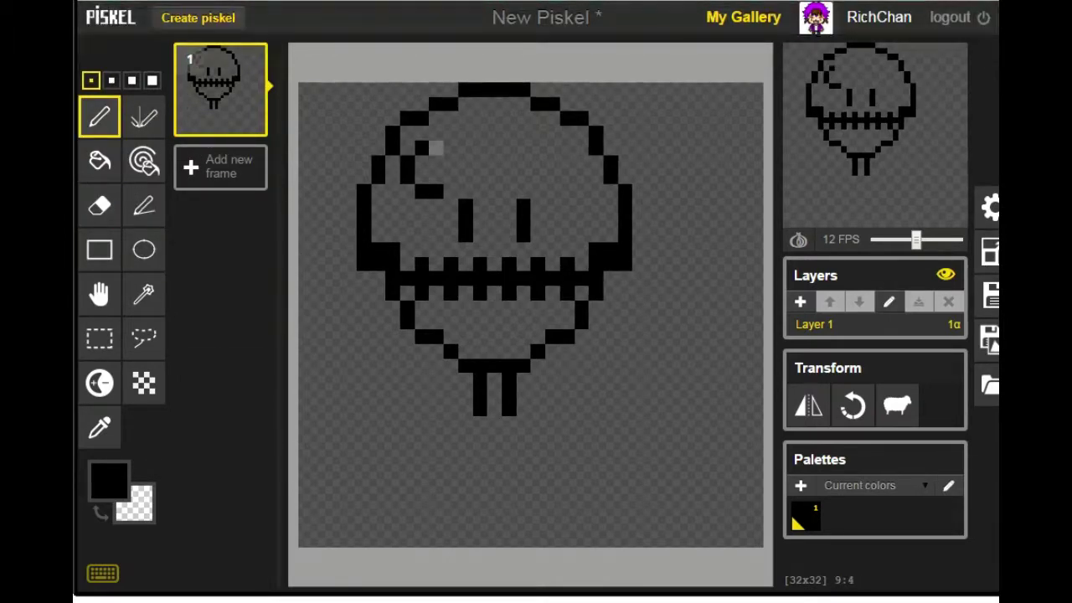
Step: Erase the nose marks and unfinished eye curve, and outline a hollow rounded left eye socket about 4 by 5 pixels
{"action": "mouse_move", "coordinate": [436, 148]}
{"action": "left_mouse_down"}
{"action": "mouse_move", "coordinate": [450, 177]}
{"action": "mouse_move", "coordinate": [408, 163]}
{"action": "mouse_move", "coordinate": [466, 163]}
{"action": "mouse_move", "coordinate": [444, 148]}
{"action": "mouse_move", "coordinate": [466, 149]}
{"action": "mouse_move", "coordinate": [523, 235]}
{"action": "left_mouse_up"}
{"action": "left_click", "coordinate": [100, 205]}
{"action": "left_click", "coordinate": [99, 118]}
{"action": "left_click", "coordinate": [100, 205]}
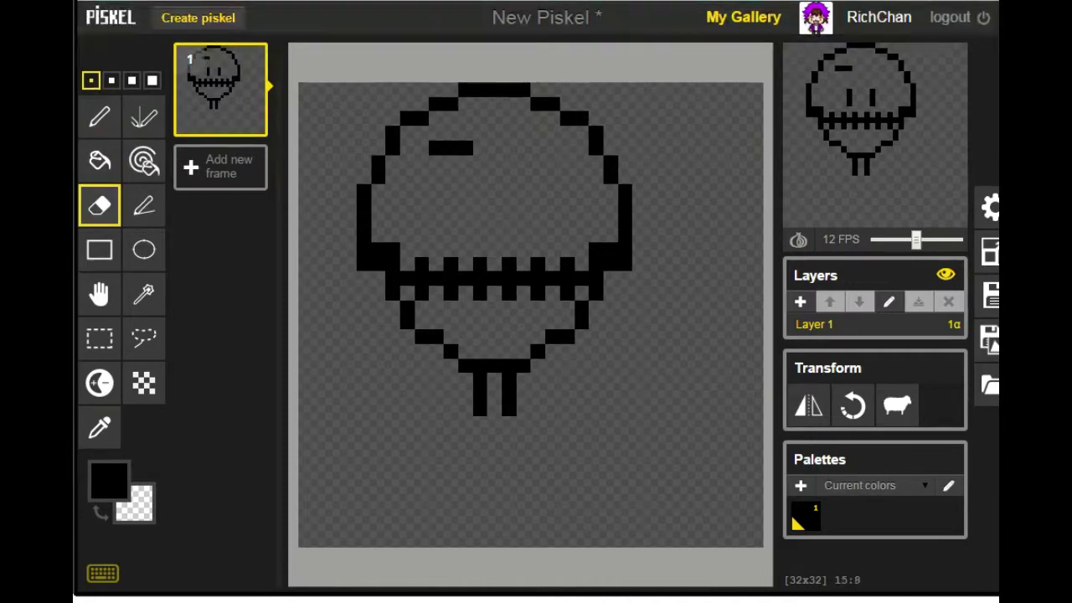
{"action": "left_click", "coordinate": [100, 118]}
{"action": "mouse_move", "coordinate": [479, 162]}
{"action": "left_mouse_down"}
{"action": "mouse_move", "coordinate": [479, 191]}
{"action": "mouse_move", "coordinate": [465, 205]}
{"action": "mouse_move", "coordinate": [436, 206]}
{"action": "mouse_move", "coordinate": [480, 191]}
{"action": "mouse_move", "coordinate": [465, 161]}
{"action": "mouse_move", "coordinate": [466, 191]}
{"action": "left_mouse_up"}
{"action": "left_click", "coordinate": [100, 206]}
{"action": "left_click", "coordinate": [465, 148]}
{"action": "left_click", "coordinate": [464, 205]}
Step: Outline a matching rounded right eye socket, and draw two 2-pixel-tall nostrils between the eyes and mouth
{"action": "left_click", "coordinate": [100, 117]}
{"action": "mouse_move", "coordinate": [552, 148]}
{"action": "left_mouse_down"}
{"action": "mouse_move", "coordinate": [523, 148]}
{"action": "mouse_move", "coordinate": [537, 205]}
{"action": "mouse_move", "coordinate": [553, 205]}
{"action": "mouse_move", "coordinate": [567, 163]}
{"action": "left_mouse_up"}
{"action": "left_click", "coordinate": [99, 205]}
{"action": "left_click", "coordinate": [524, 149]}
{"action": "left_click", "coordinate": [100, 117]}
{"action": "mouse_move", "coordinate": [480, 220]}
{"action": "left_mouse_down"}
{"action": "mouse_move", "coordinate": [480, 235]}
{"action": "mouse_move", "coordinate": [509, 235]}
{"action": "left_mouse_up"}
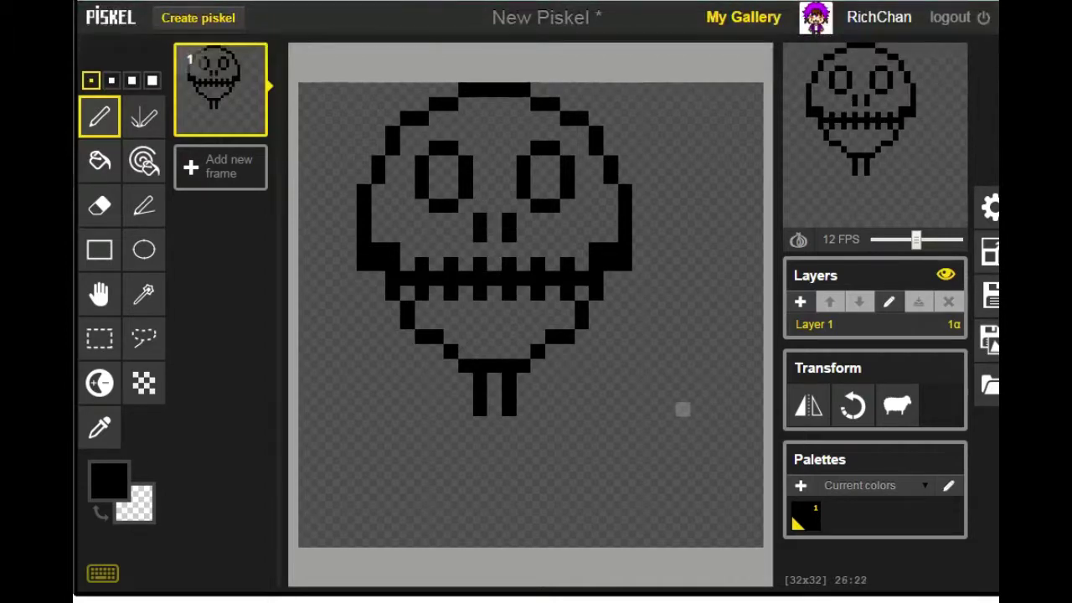
Step: Close the bottom of the neck and draw stepped shoulder lines rising outward from it on both sides
{"action": "left_click_drag", "start_coordinate": [481, 424], "coordinate": [509, 424]}
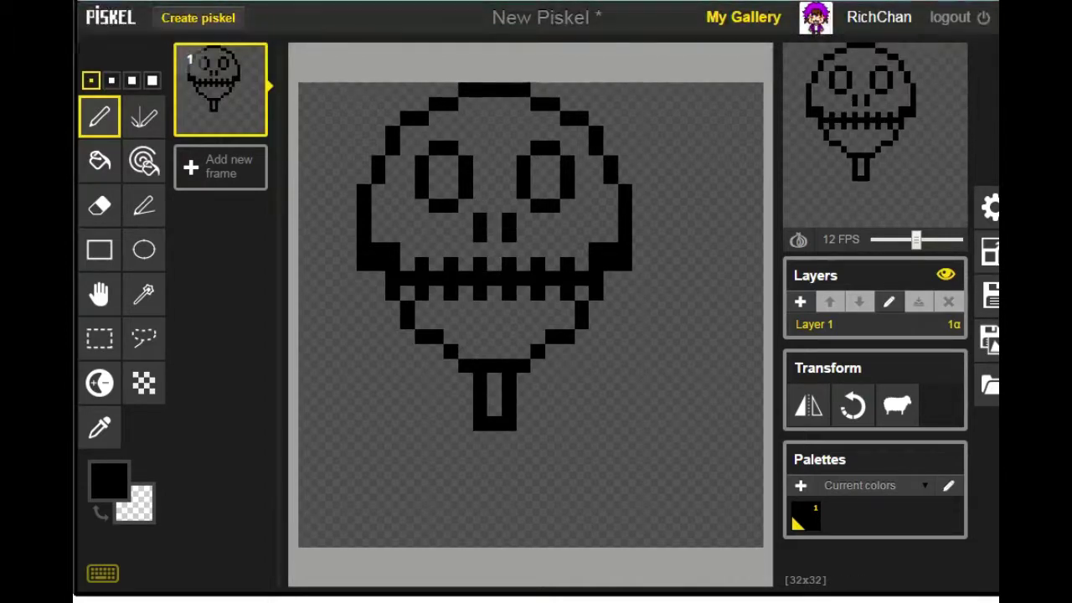
{"action": "left_click", "coordinate": [524, 423]}
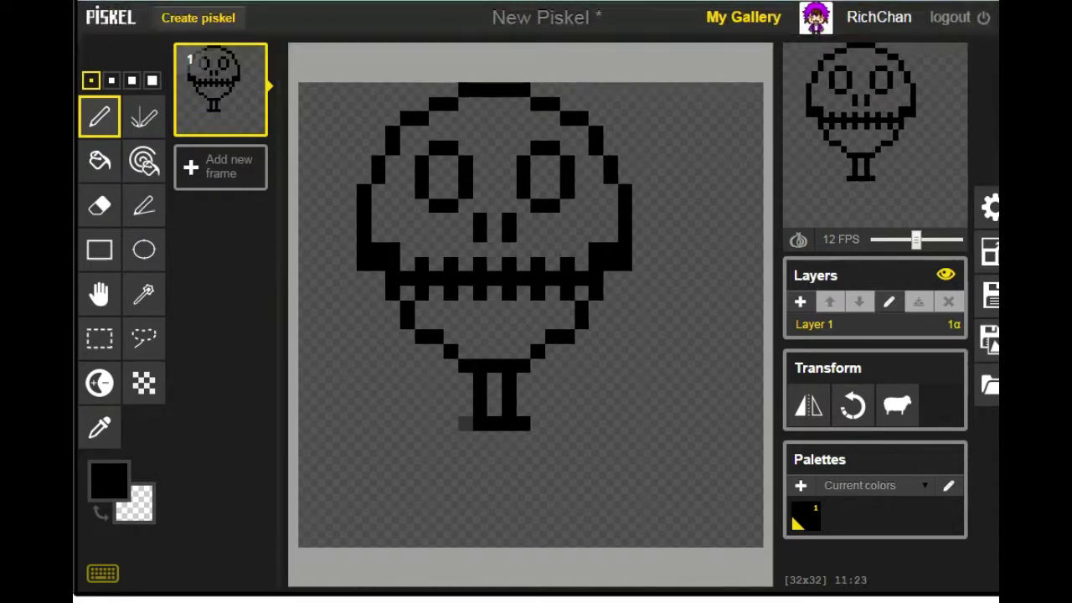
{"action": "left_click_drag", "start_coordinate": [466, 424], "coordinate": [421, 408]}
{"action": "mouse_move", "coordinate": [537, 409]}
{"action": "left_mouse_down"}
{"action": "mouse_move", "coordinate": [574, 408]}
{"action": "mouse_move", "coordinate": [610, 380]}
{"action": "mouse_move", "coordinate": [640, 379]}
{"action": "left_mouse_up"}
{"action": "left_click", "coordinate": [407, 394]}
{"action": "left_click_drag", "start_coordinate": [393, 379], "coordinate": [349, 379]}
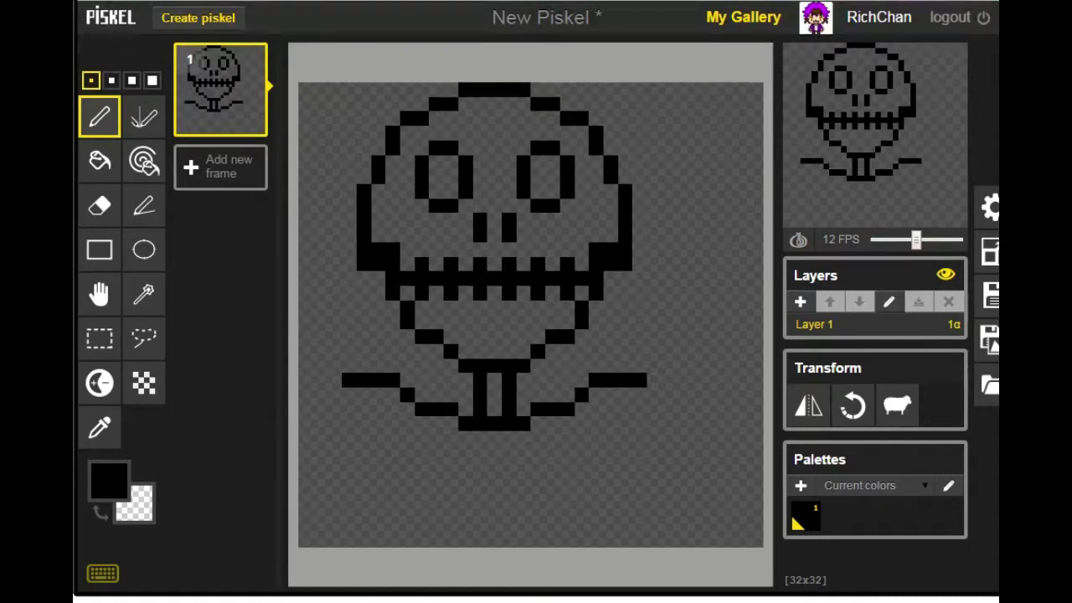
Step: Resize the canvas to 40x40 pixels and move the skeleton drawing right to centre it
{"action": "left_click", "coordinate": [989, 251]}
{"action": "left_click", "coordinate": [802, 280]}
{"action": "left_click", "coordinate": [100, 294]}
{"action": "left_click_drag", "start_coordinate": [391, 175], "coordinate": [464, 175]}
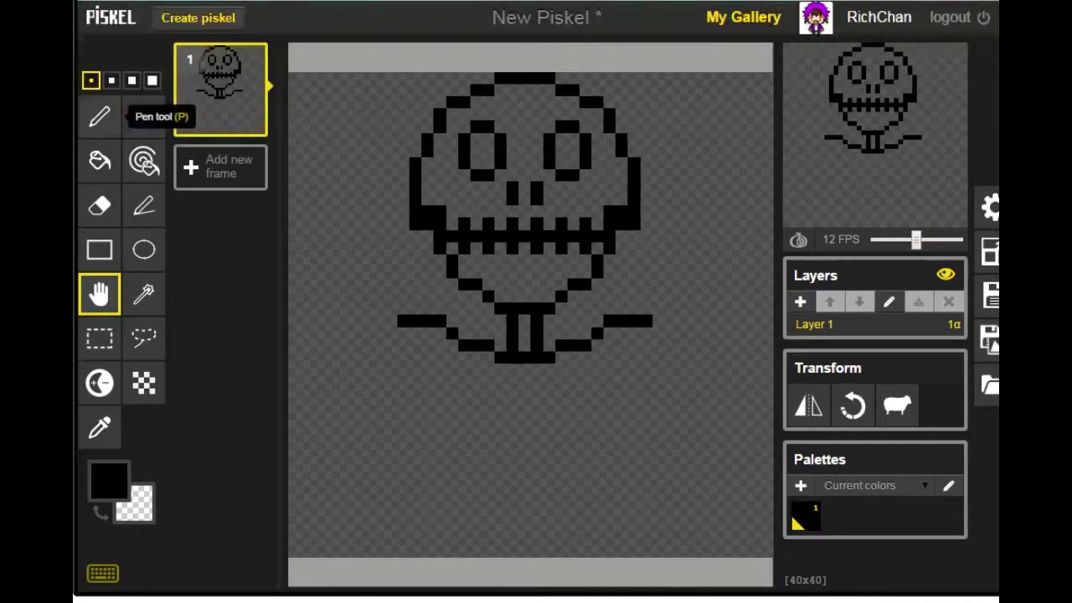
Step: Extend both shoulder lines outward and upward in matching black steps
{"action": "left_click", "coordinate": [100, 118]}
{"action": "left_click_drag", "start_coordinate": [390, 308], "coordinate": [318, 297]}
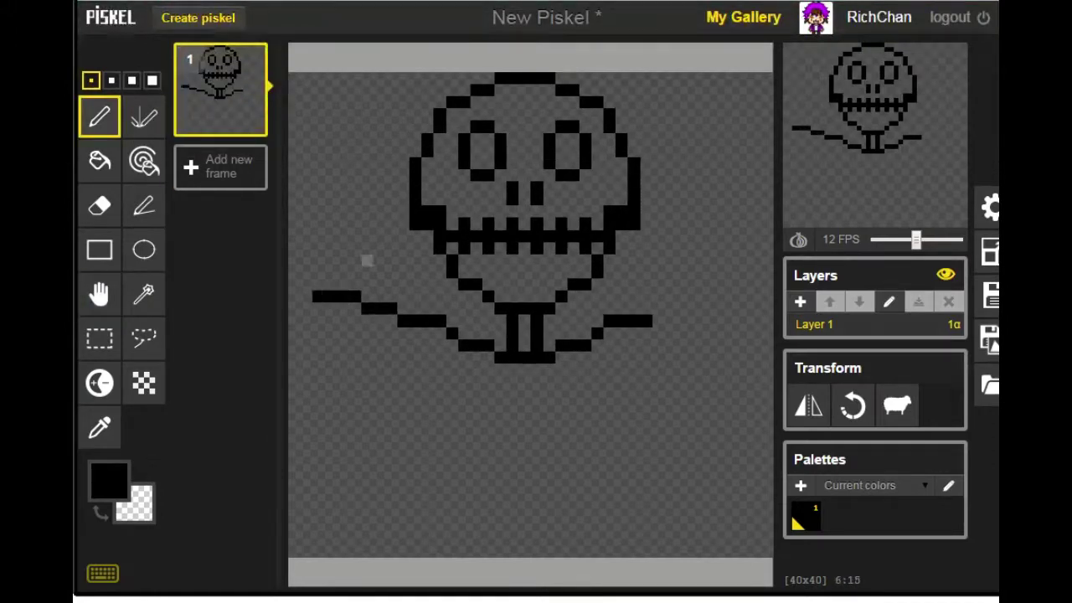
{"action": "mouse_move", "coordinate": [646, 321]}
{"action": "left_mouse_down"}
{"action": "mouse_move", "coordinate": [675, 303]}
{"action": "mouse_move", "coordinate": [733, 296]}
{"action": "left_mouse_up"}
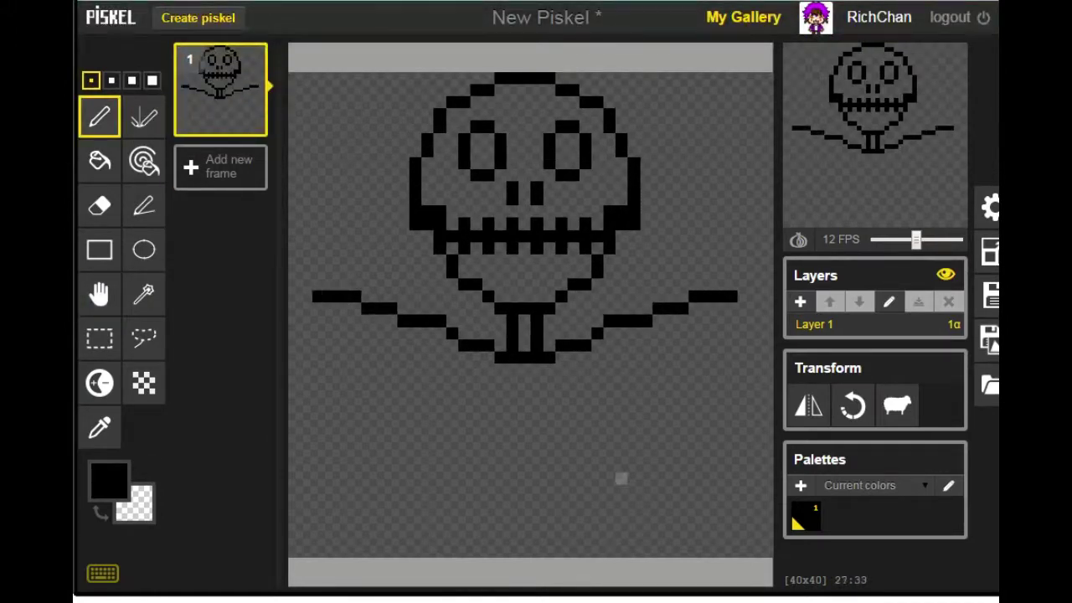
Step: Resize the canvas to 44x44 pixels and shift the drawing slightly right to recentre it
{"action": "left_click", "coordinate": [991, 251]}
{"action": "left_click", "coordinate": [879, 99]}
{"action": "key", "text": "BackSpace"}
{"action": "type", "text": "40"}
{"action": "key", "text": "Return"}
{"action": "left_click", "coordinate": [100, 294]}
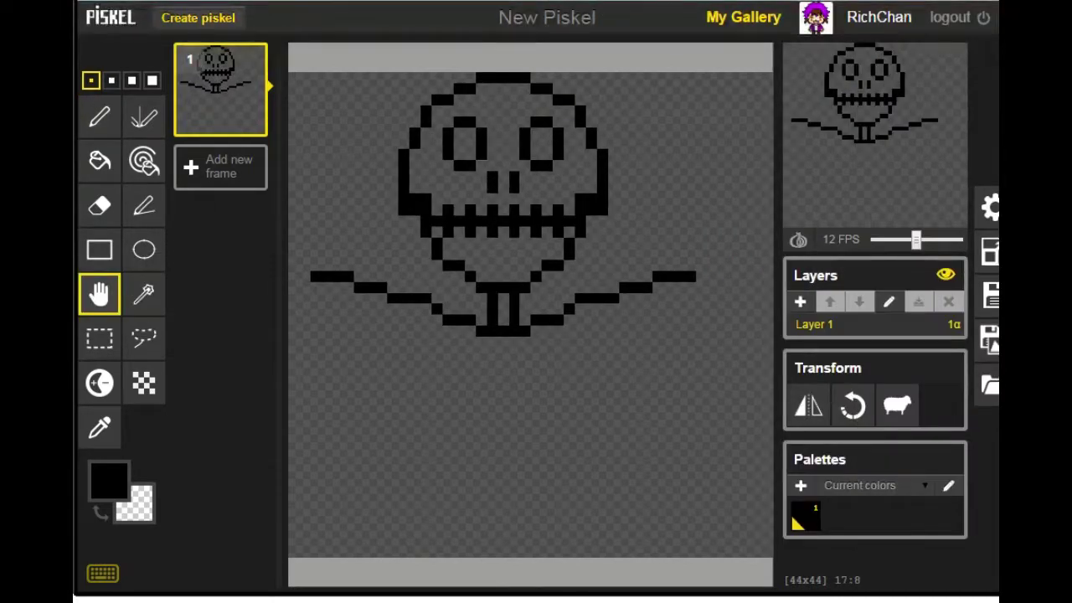
{"action": "left_click_drag", "start_coordinate": [481, 171], "coordinate": [503, 172]}
Step: Extend both shoulder lines toward the canvas edges with a horizontal segment one pixel lower
{"action": "left_click", "coordinate": [99, 116]}
{"action": "left_click_drag", "start_coordinate": [333, 288], "coordinate": [290, 288]}
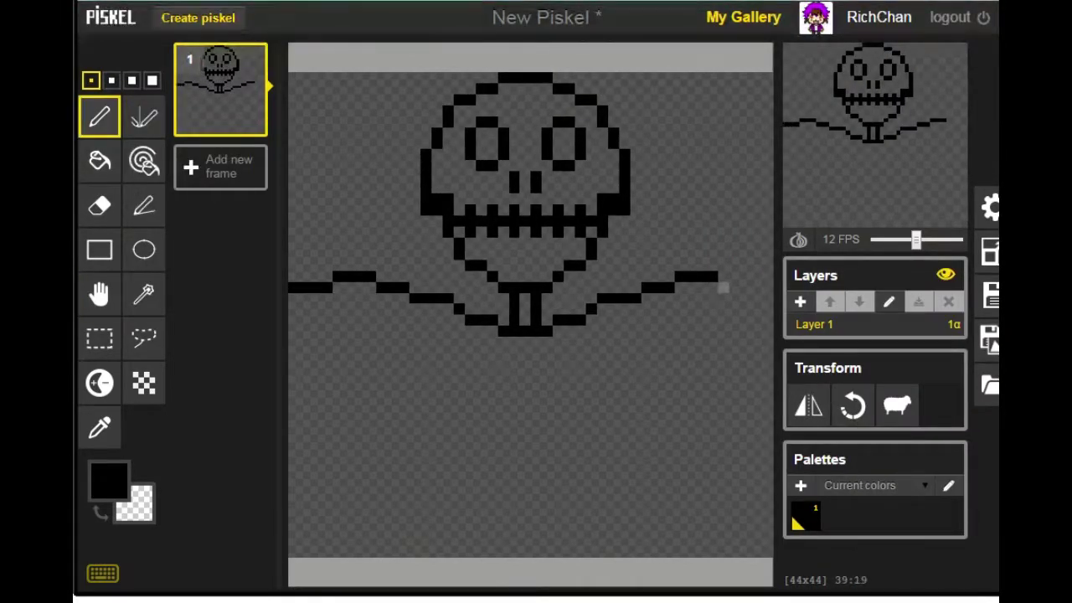
{"action": "left_click_drag", "start_coordinate": [723, 288], "coordinate": [762, 288]}
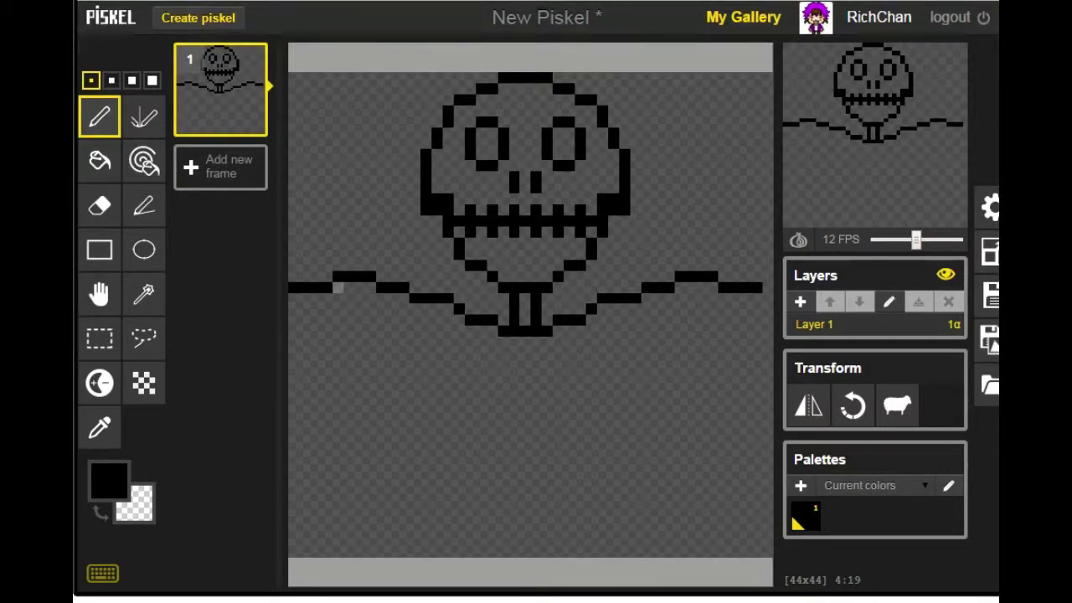
Step: Thicken the undersides of both shoulder lines, widen the neck base, and draw three short vertical lines below it
{"action": "mouse_move", "coordinate": [338, 288]}
{"action": "left_mouse_down"}
{"action": "mouse_move", "coordinate": [382, 309]}
{"action": "mouse_move", "coordinate": [403, 299]}
{"action": "mouse_move", "coordinate": [458, 321]}
{"action": "left_mouse_up"}
{"action": "left_click_drag", "start_coordinate": [708, 288], "coordinate": [637, 309]}
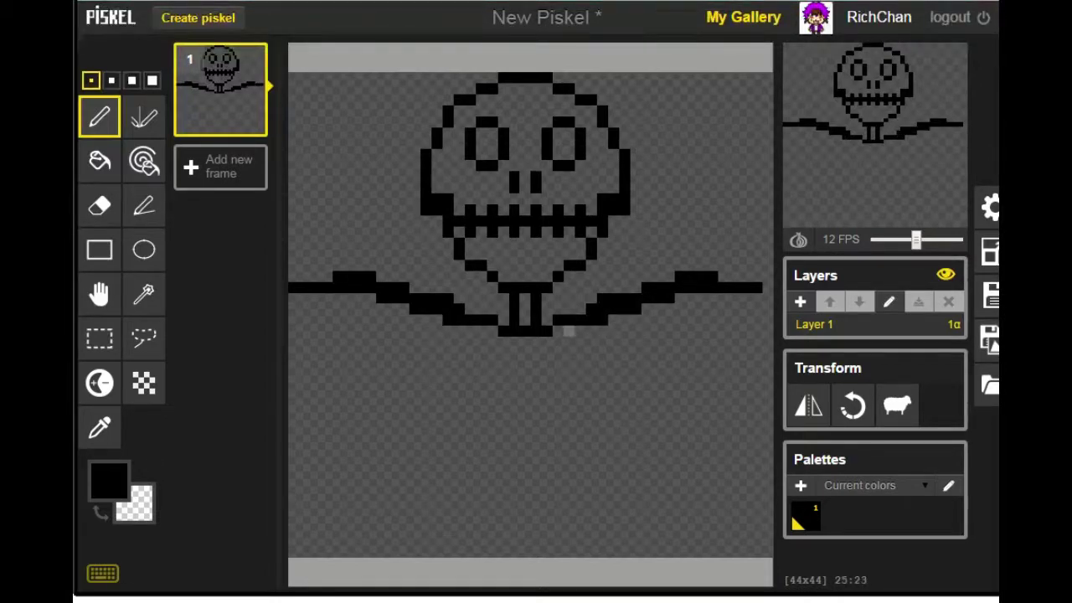
{"action": "left_click_drag", "start_coordinate": [557, 331], "coordinate": [493, 330]}
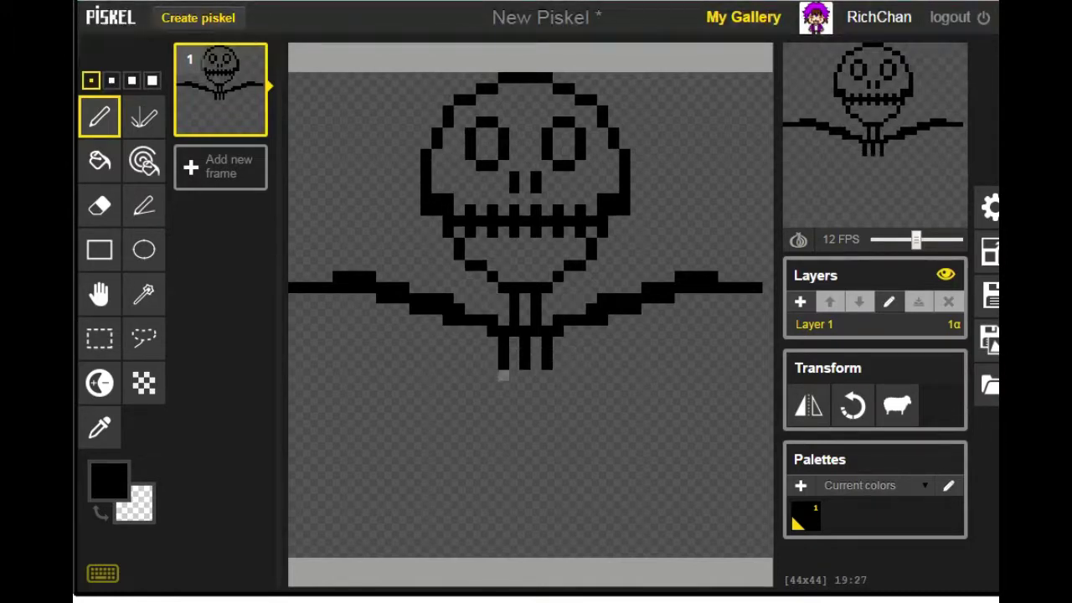
Step: Fill the gaps between the three vertical lines below the neck in black and place two white eye pixels
{"action": "left_click", "coordinate": [535, 363]}
{"action": "left_click", "coordinate": [109, 481]}
{"action": "left_click_drag", "start_coordinate": [147, 301], "coordinate": [134, 252]}
{"action": "left_click", "coordinate": [514, 352]}
{"action": "left_click", "coordinate": [536, 353]}
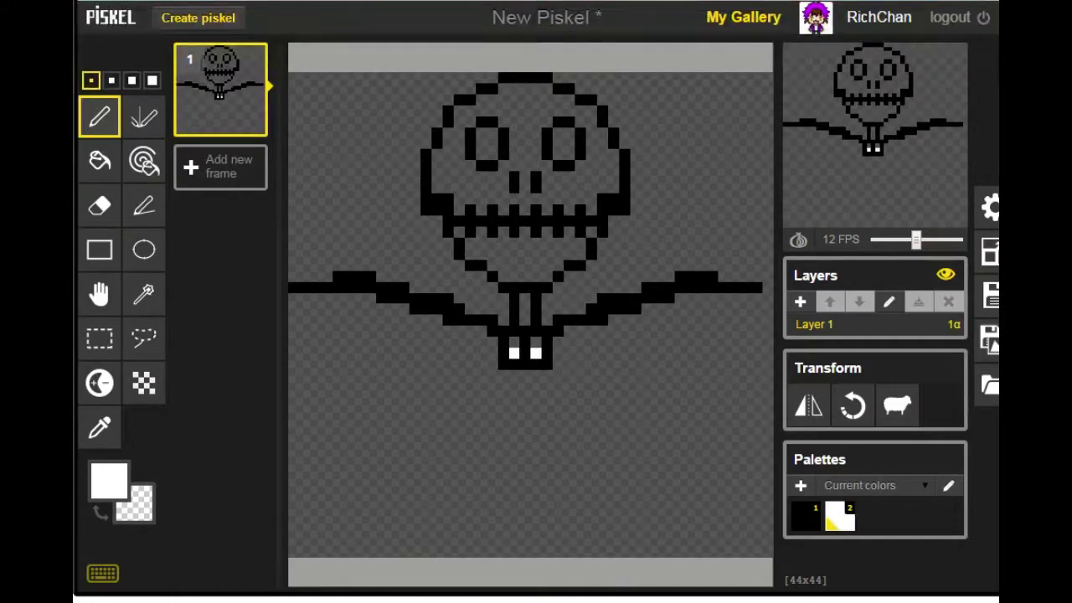
Step: Move the two white eye pixels up one row and add a two-pixel-wide black chin beneath the small head
{"action": "left_click", "coordinate": [536, 342]}
{"action": "left_click", "coordinate": [109, 480]}
{"action": "left_click", "coordinate": [142, 331]}
{"action": "left_click", "coordinate": [514, 353]}
{"action": "left_click", "coordinate": [536, 352]}
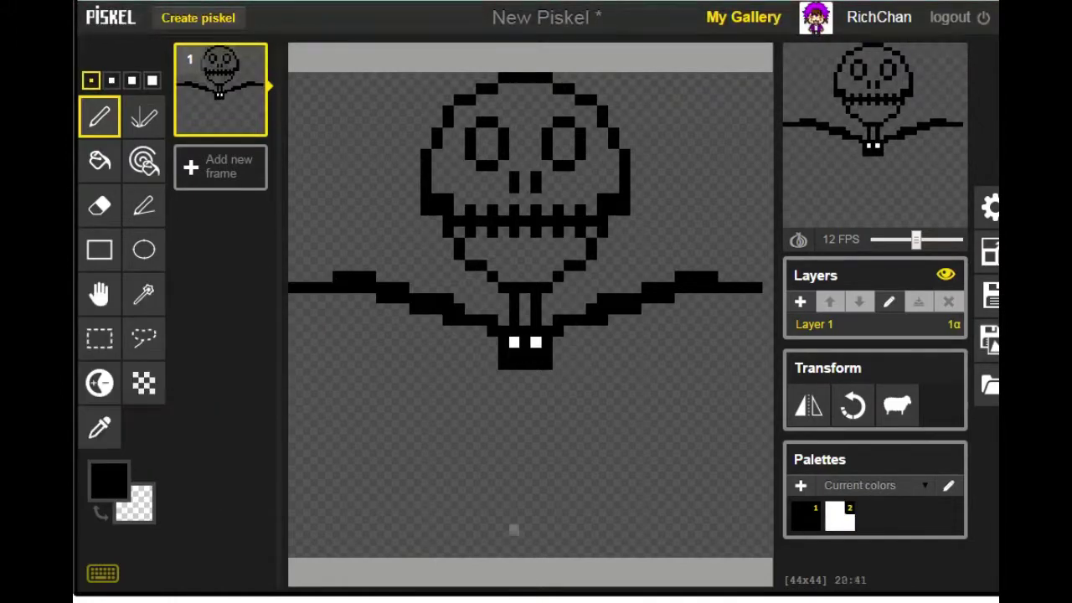
{"action": "left_click_drag", "start_coordinate": [514, 375], "coordinate": [536, 375]}
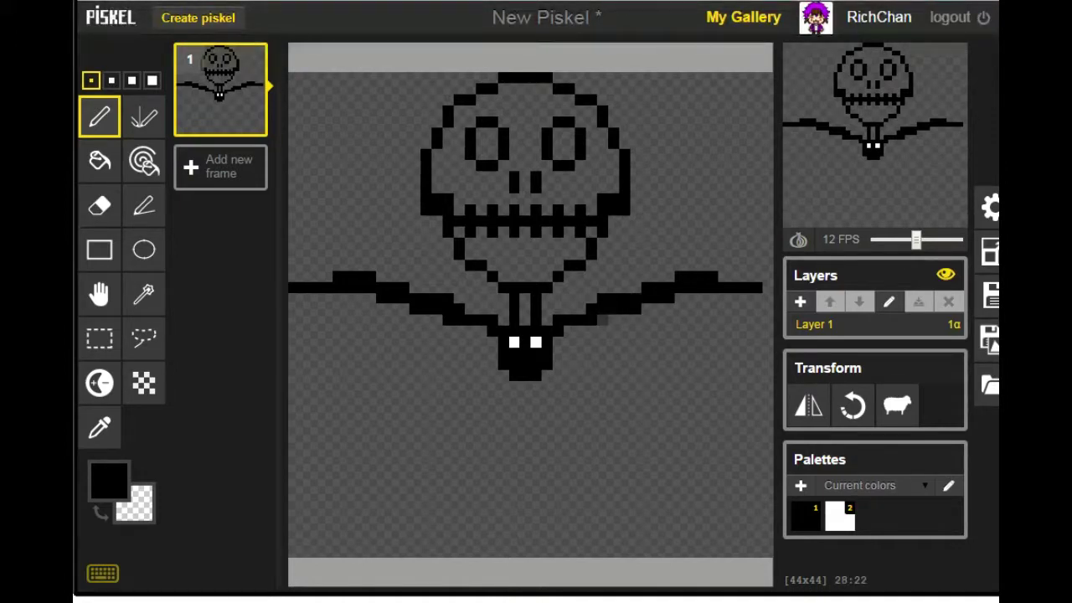
Step: Draw a thick black diagonal in steps from under the right shoulder line, running outward and downward
{"action": "left_click_drag", "start_coordinate": [613, 330], "coordinate": [646, 341]}
{"action": "left_click_drag", "start_coordinate": [701, 375], "coordinate": [711, 375]}
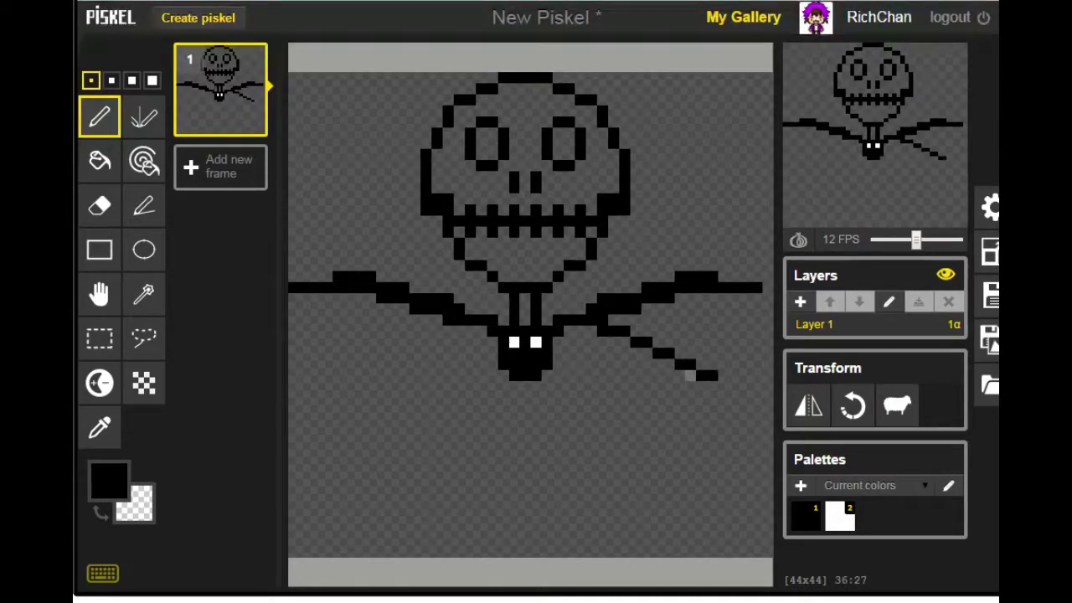
{"action": "left_click_drag", "start_coordinate": [679, 376], "coordinate": [612, 341]}
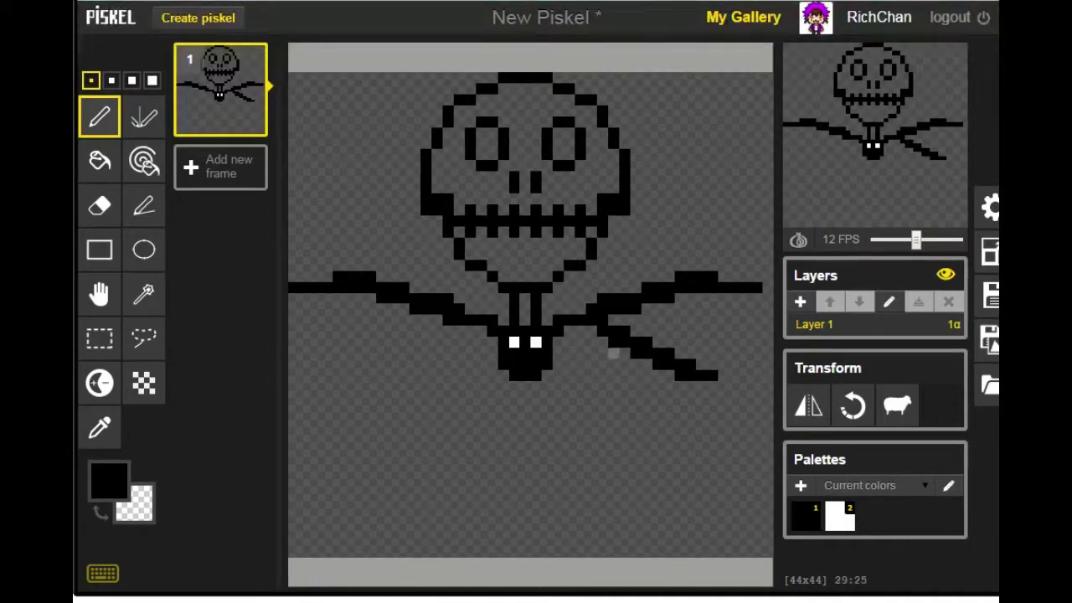
Step: Fill the area between the small head and the right diagonal in black, and add a shorter stepped branch below it
{"action": "mouse_move", "coordinate": [613, 354]}
{"action": "left_mouse_down"}
{"action": "mouse_move", "coordinate": [556, 341]}
{"action": "mouse_move", "coordinate": [578, 329]}
{"action": "left_mouse_up"}
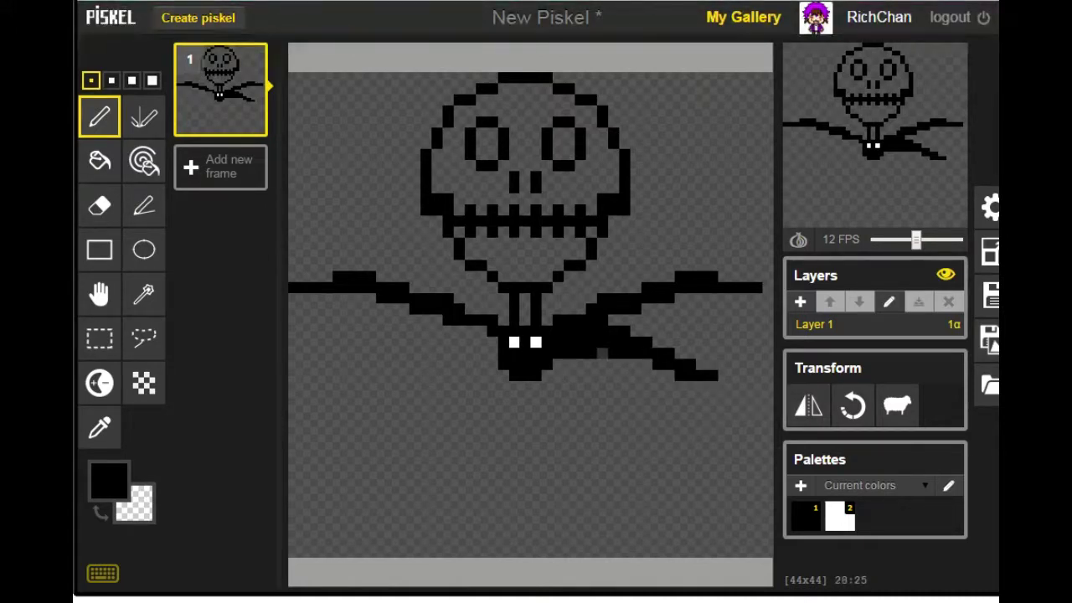
{"action": "left_click_drag", "start_coordinate": [602, 363], "coordinate": [557, 364]}
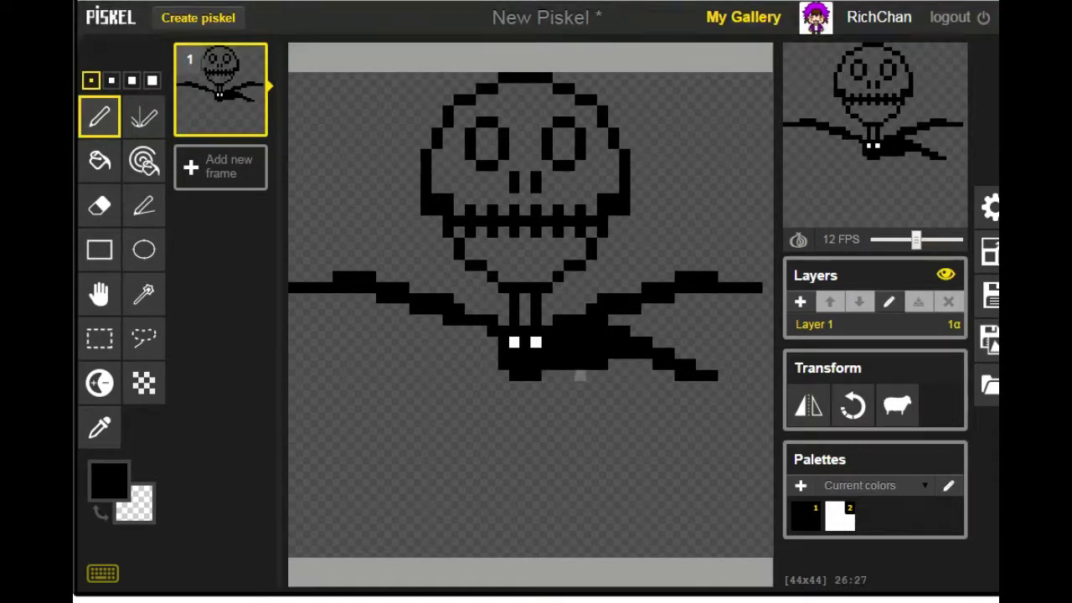
{"action": "left_click_drag", "start_coordinate": [580, 375], "coordinate": [625, 386]}
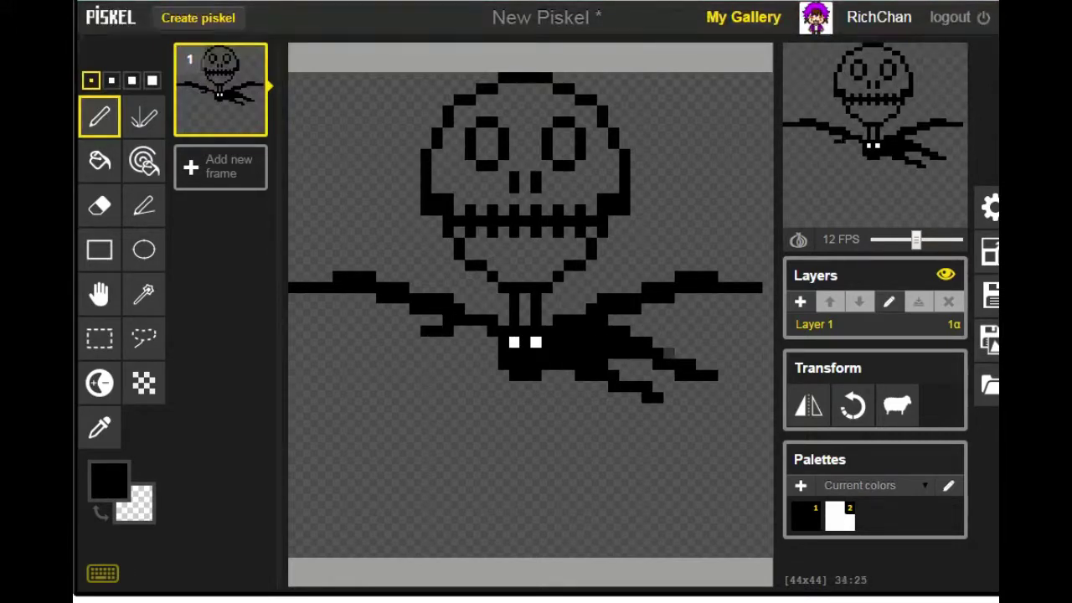
Step: Mirror the right side's two stepped black branches and solid fill on the left side of the small head
{"action": "left_click_drag", "start_coordinate": [425, 341], "coordinate": [338, 376]}
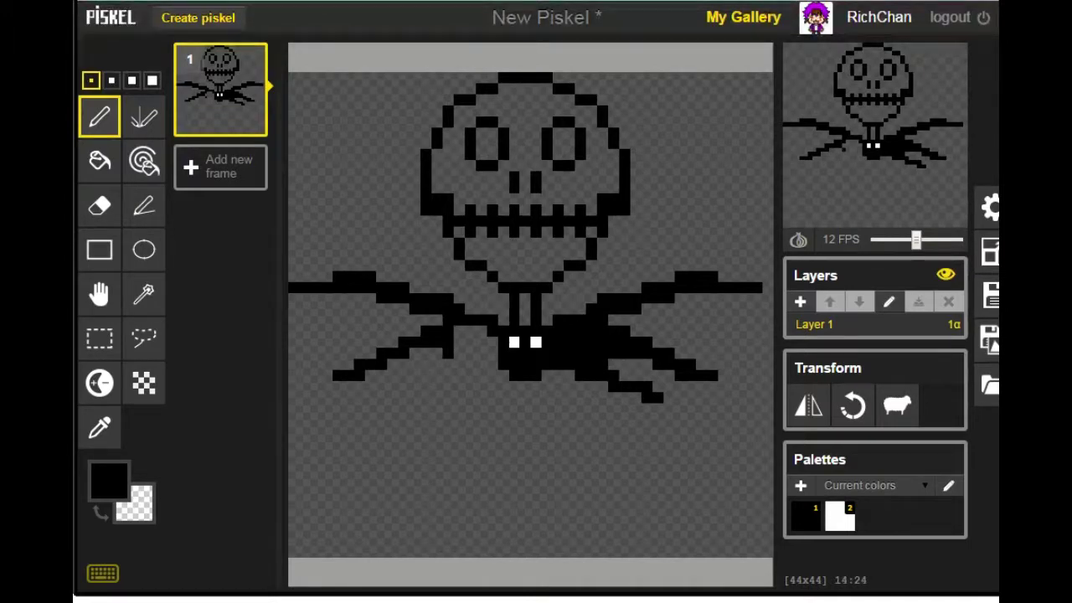
{"action": "left_click_drag", "start_coordinate": [447, 341], "coordinate": [480, 331]}
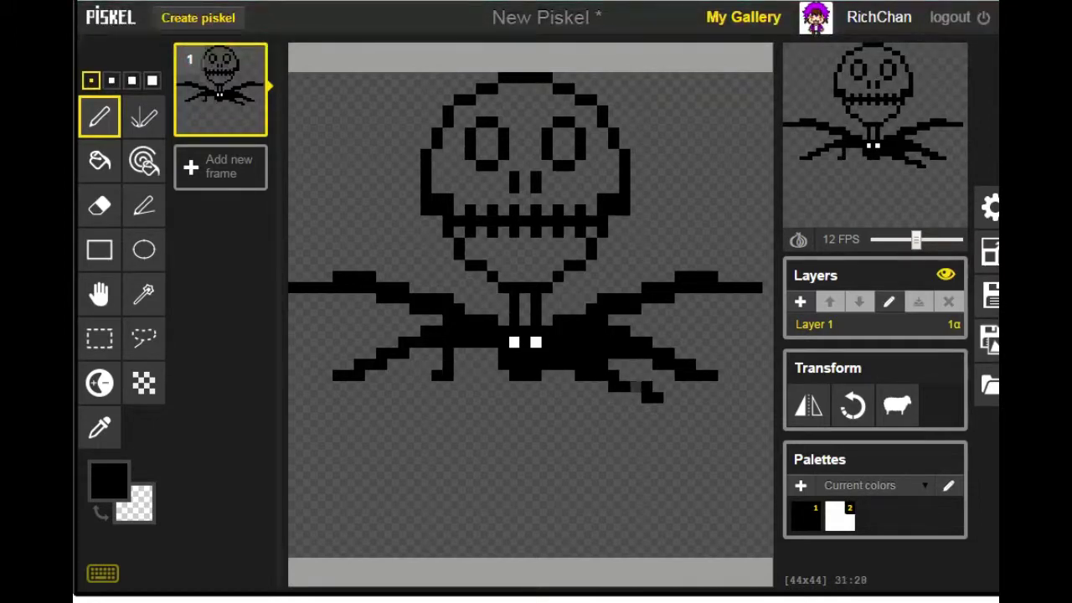
{"action": "left_click_drag", "start_coordinate": [426, 386], "coordinate": [405, 385]}
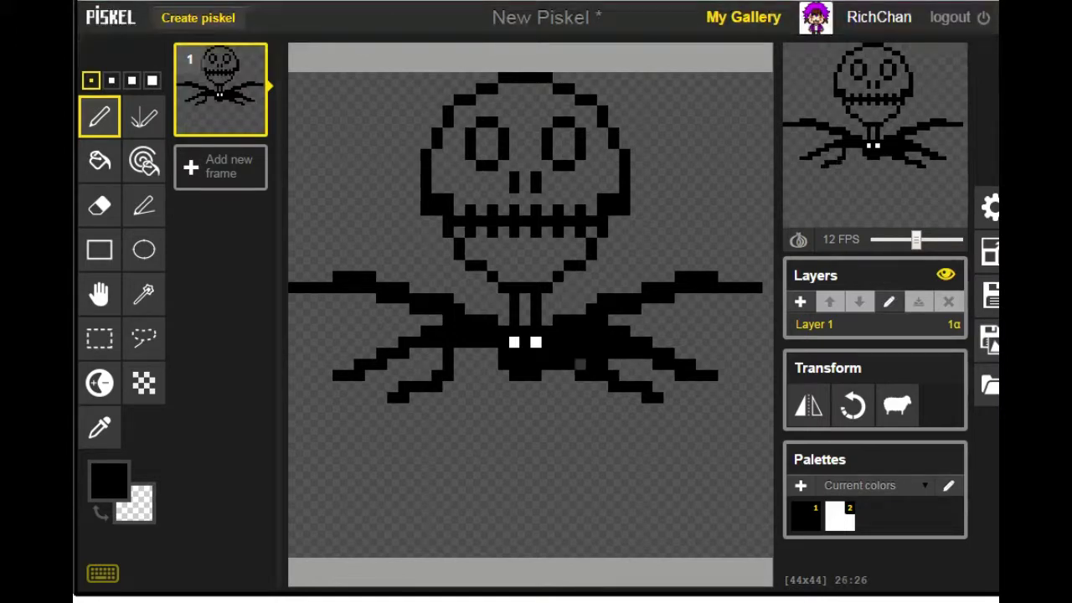
{"action": "left_click_drag", "start_coordinate": [490, 365], "coordinate": [481, 354]}
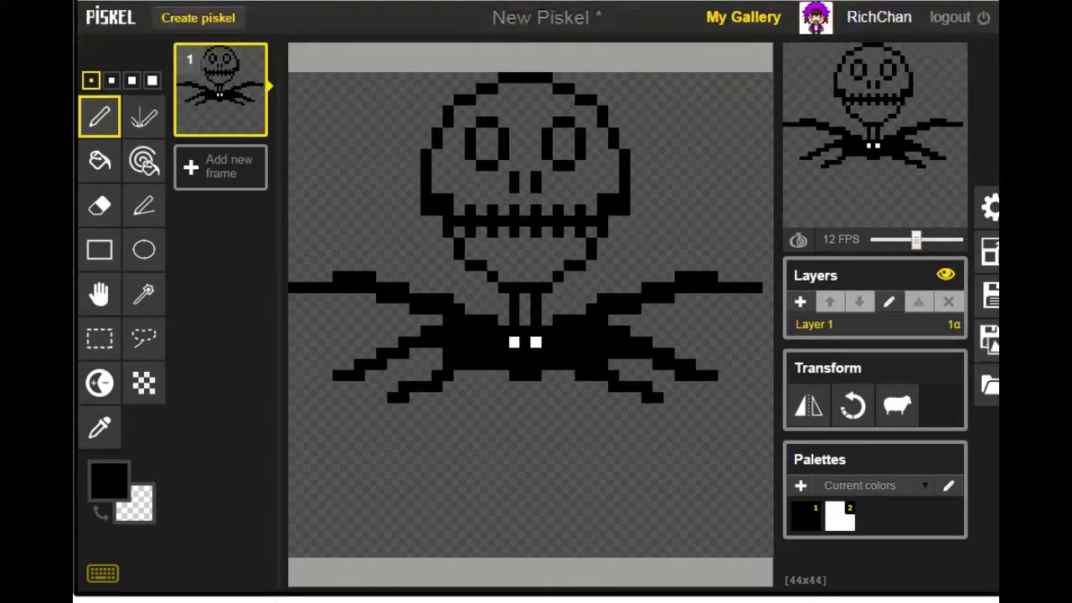
Step: Fill the insides of both skull eye sockets with black
{"action": "left_click", "coordinate": [109, 481]}
{"action": "left_click", "coordinate": [113, 331]}
{"action": "left_click", "coordinate": [109, 481]}
{"action": "left_click", "coordinate": [139, 332]}
{"action": "mouse_move", "coordinate": [481, 133]}
{"action": "left_mouse_down"}
{"action": "mouse_move", "coordinate": [491, 144]}
{"action": "mouse_move", "coordinate": [492, 133]}
{"action": "left_mouse_up"}
{"action": "mouse_move", "coordinate": [557, 133]}
{"action": "left_mouse_down"}
{"action": "mouse_move", "coordinate": [558, 155]}
{"action": "mouse_move", "coordinate": [569, 133]}
{"action": "left_mouse_up"}
Step: Paint the skull's forehead, face, teeth gaps and jaw white inside the black outline
{"action": "left_click", "coordinate": [109, 480]}
{"action": "left_click", "coordinate": [113, 331]}
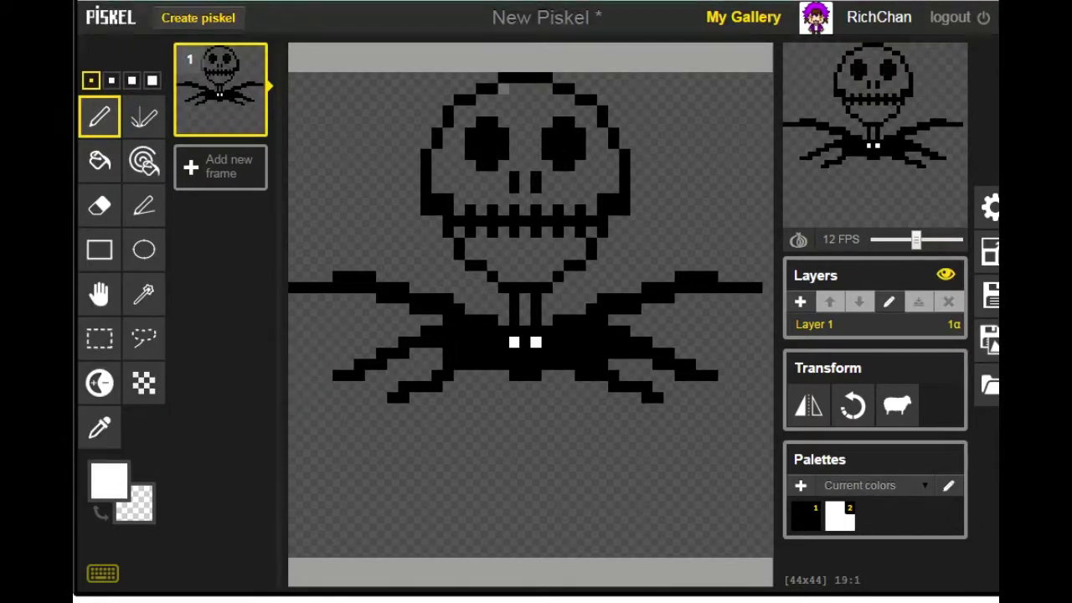
{"action": "mouse_move", "coordinate": [503, 89]}
{"action": "left_mouse_down"}
{"action": "mouse_move", "coordinate": [570, 100]}
{"action": "mouse_move", "coordinate": [447, 109]}
{"action": "mouse_move", "coordinate": [582, 110]}
{"action": "mouse_move", "coordinate": [502, 121]}
{"action": "left_mouse_up"}
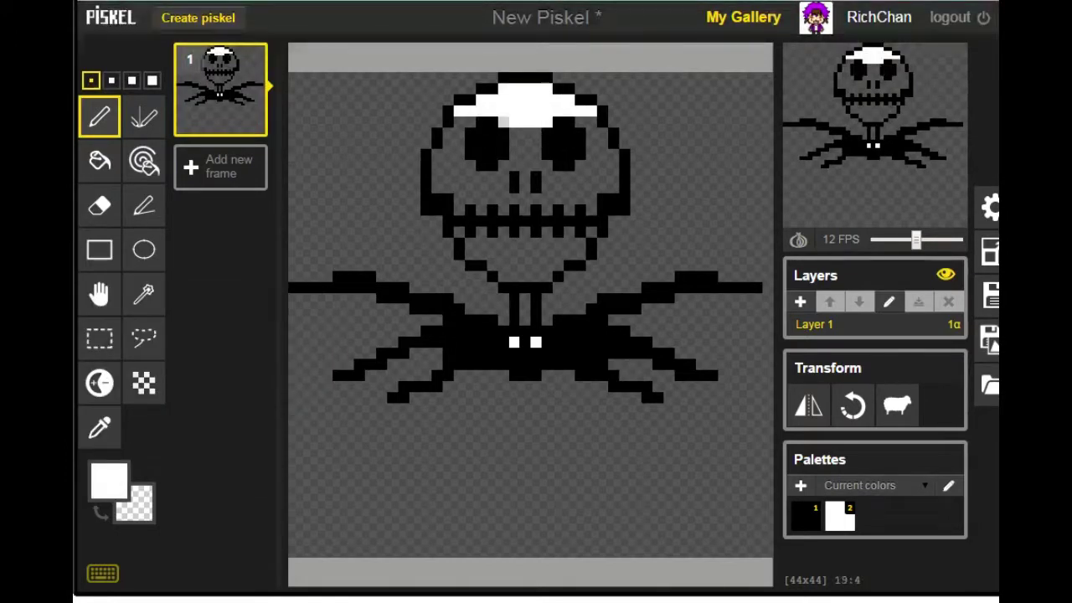
{"action": "mouse_move", "coordinate": [448, 156]}
{"action": "left_mouse_down"}
{"action": "mouse_move", "coordinate": [468, 184]}
{"action": "mouse_move", "coordinate": [509, 188]}
{"action": "mouse_move", "coordinate": [512, 144]}
{"action": "left_mouse_up"}
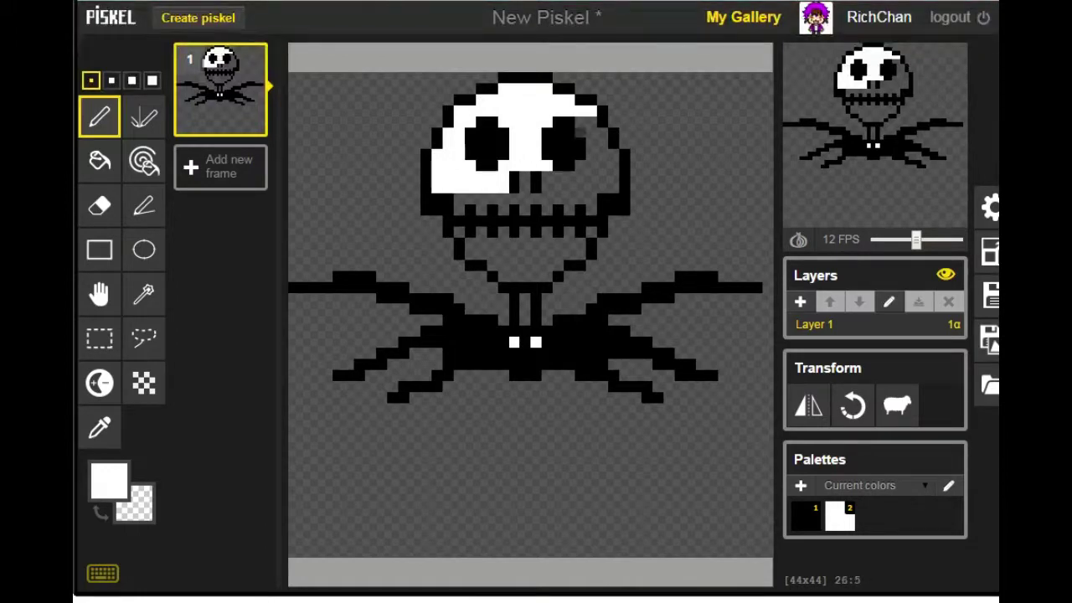
{"action": "mouse_move", "coordinate": [590, 133]}
{"action": "left_mouse_down"}
{"action": "mouse_move", "coordinate": [612, 155]}
{"action": "mouse_move", "coordinate": [579, 166]}
{"action": "mouse_move", "coordinate": [615, 178]}
{"action": "mouse_move", "coordinate": [547, 188]}
{"action": "mouse_move", "coordinate": [601, 189]}
{"action": "left_mouse_up"}
{"action": "mouse_move", "coordinate": [525, 200]}
{"action": "left_mouse_down"}
{"action": "mouse_move", "coordinate": [459, 208]}
{"action": "mouse_move", "coordinate": [536, 199]}
{"action": "mouse_move", "coordinate": [590, 209]}
{"action": "left_mouse_up"}
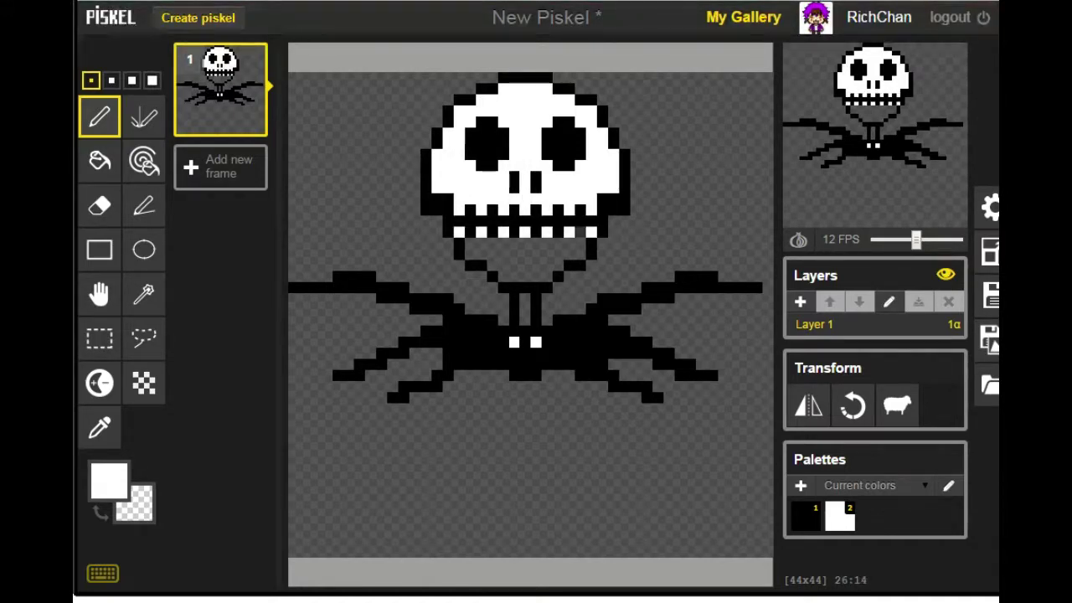
{"action": "mouse_move", "coordinate": [469, 243]}
{"action": "left_mouse_down"}
{"action": "mouse_move", "coordinate": [581, 256]}
{"action": "mouse_move", "coordinate": [513, 276]}
{"action": "left_mouse_up"}
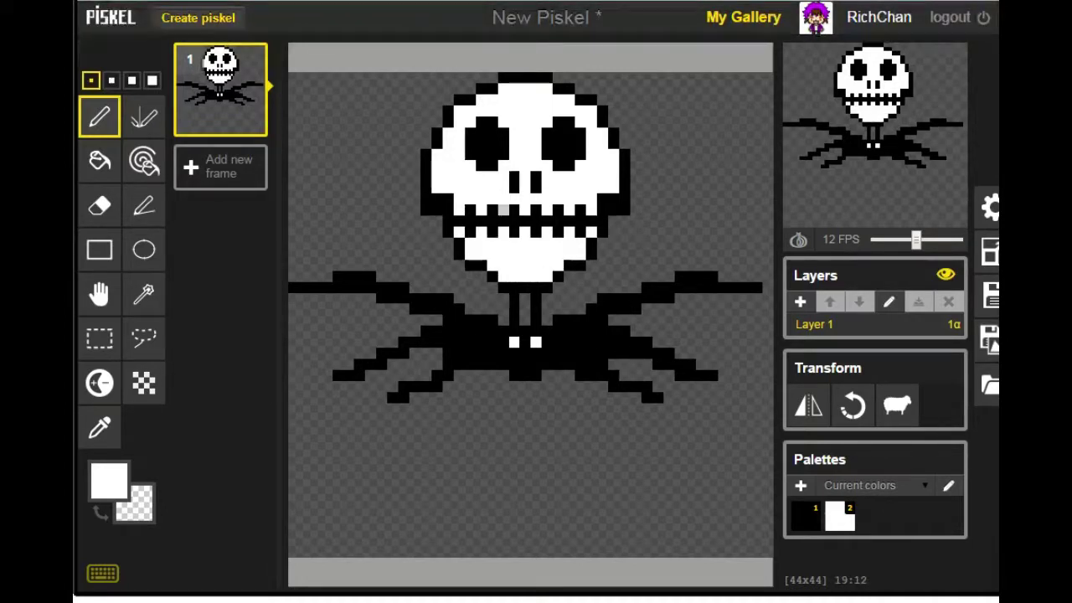
Step: Erase the black mouth line and its teeth marks, and paint the cleared area white
{"action": "left_click", "coordinate": [99, 205]}
{"action": "left_click_drag", "start_coordinate": [458, 210], "coordinate": [586, 226]}
{"action": "key", "text": "d"}
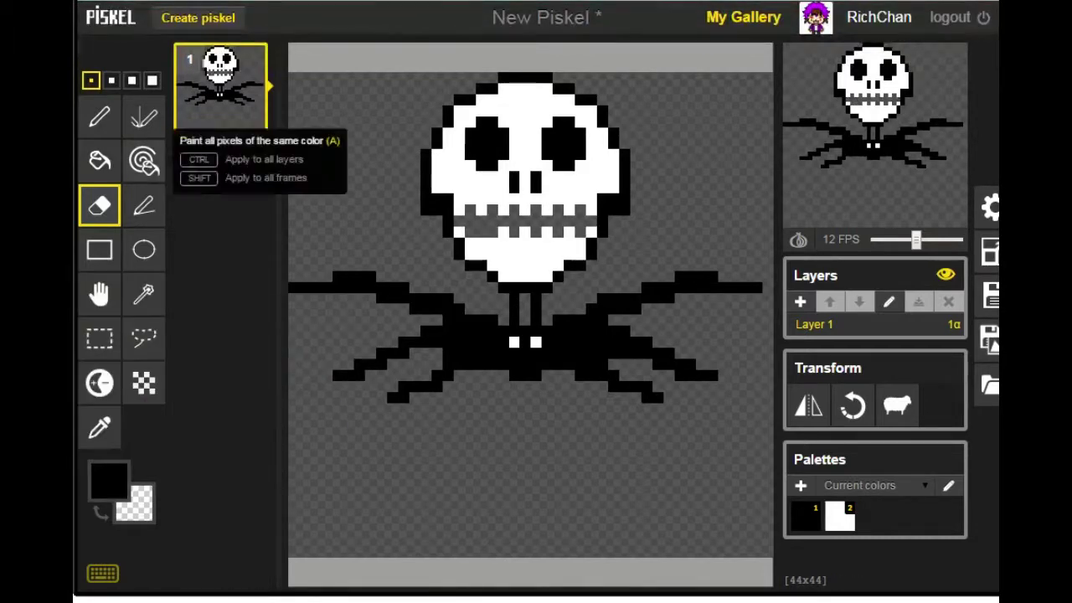
{"action": "key", "text": "p"}
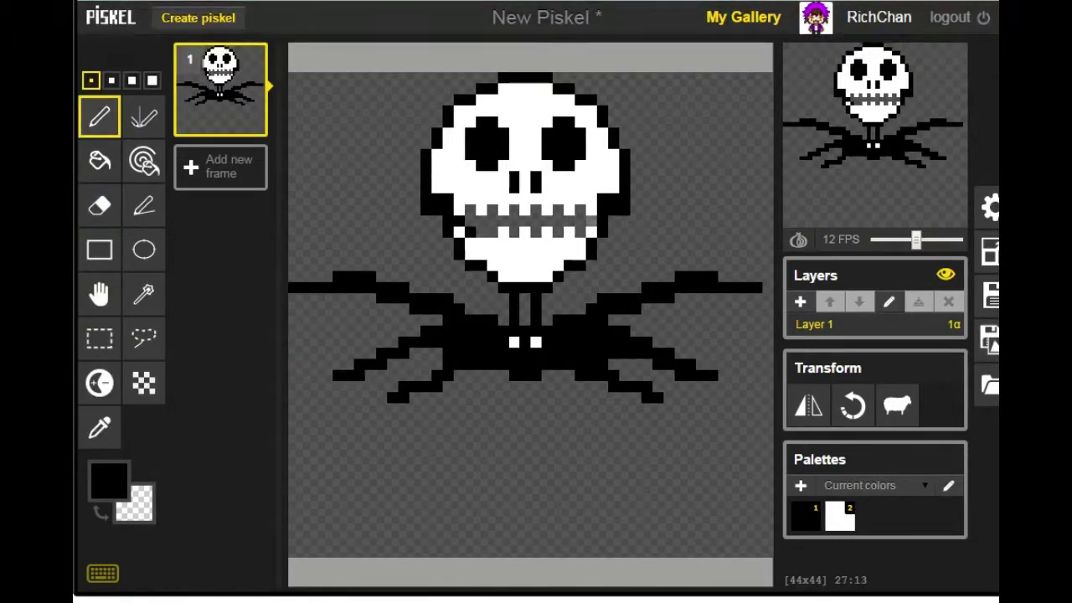
{"action": "left_click", "coordinate": [109, 481]}
{"action": "left_click", "coordinate": [180, 287]}
{"action": "mouse_move", "coordinate": [469, 210]}
{"action": "left_mouse_down"}
{"action": "mouse_move", "coordinate": [481, 232]}
{"action": "mouse_move", "coordinate": [580, 210]}
{"action": "mouse_move", "coordinate": [514, 232]}
{"action": "left_mouse_up"}
Step: Redraw the mouth one row lower as a black horizontal line crossed by short vertical stitches
{"action": "left_click", "coordinate": [109, 480]}
{"action": "left_click", "coordinate": [183, 409]}
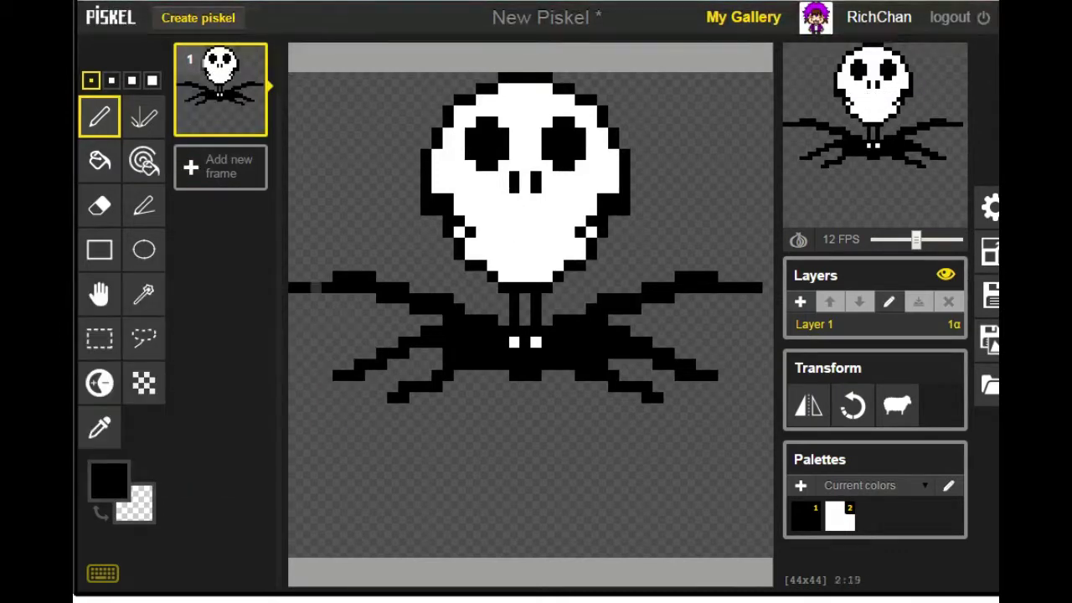
{"action": "left_click_drag", "start_coordinate": [491, 221], "coordinate": [536, 243]}
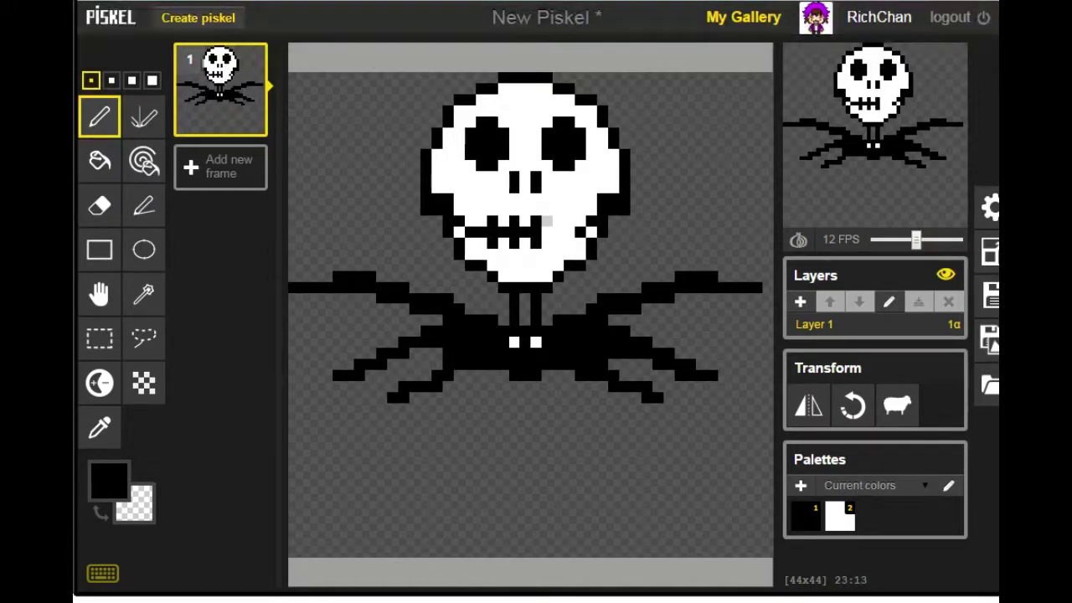
{"action": "left_click_drag", "start_coordinate": [556, 235], "coordinate": [572, 233]}
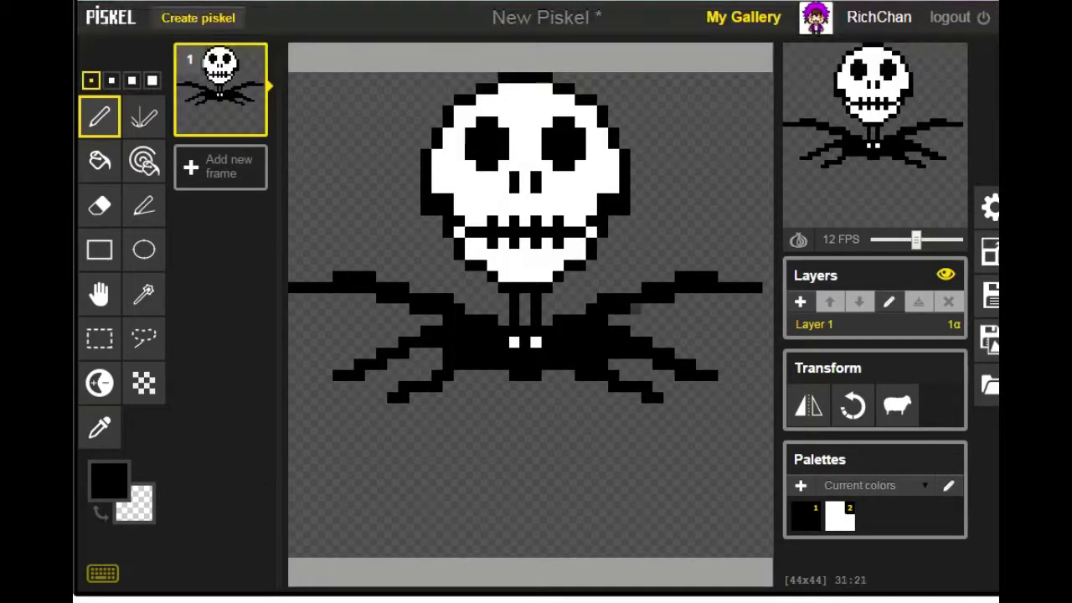
Step: Erase the inner corner pixel of the black outline on each cheek and paint it white
{"action": "left_click", "coordinate": [99, 205]}
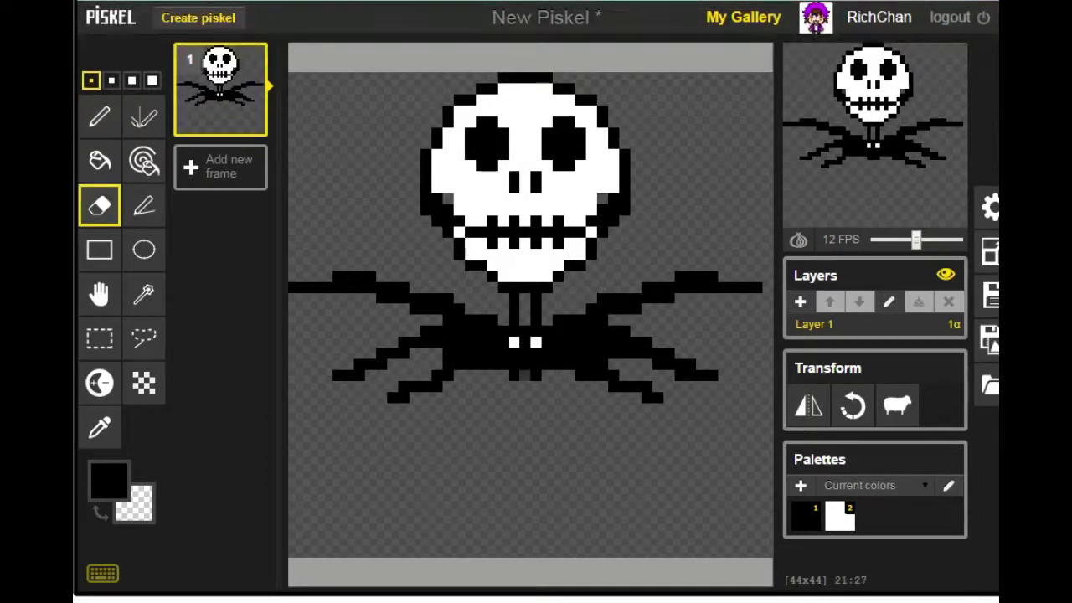
{"action": "left_click", "coordinate": [109, 480]}
{"action": "left_click", "coordinate": [112, 331]}
{"action": "left_click", "coordinate": [100, 117]}
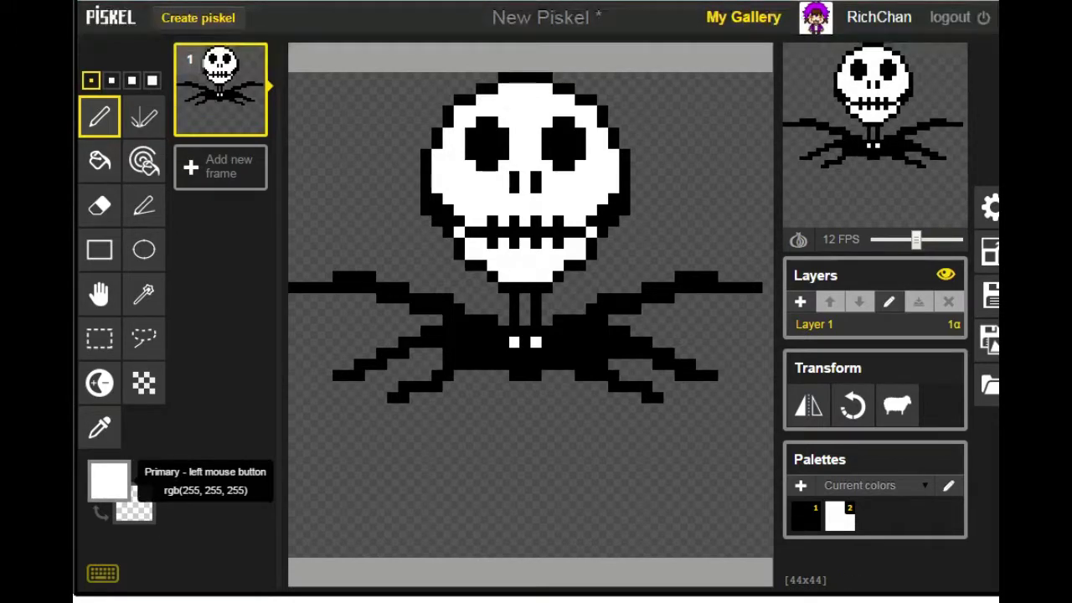
Step: Shift both nostrils one pixel down by adding black below them and whitening their top pixels
{"action": "left_click", "coordinate": [109, 480]}
{"action": "left_click", "coordinate": [139, 330]}
{"action": "left_click", "coordinate": [109, 481]}
{"action": "left_click", "coordinate": [112, 330]}
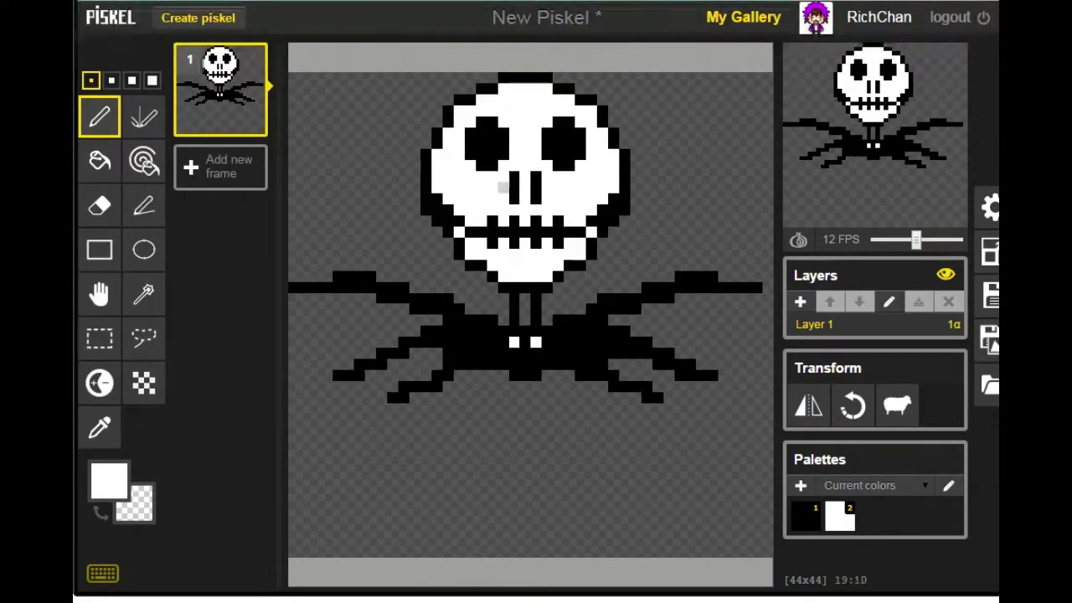
{"action": "left_click", "coordinate": [514, 177]}
{"action": "left_click", "coordinate": [536, 177]}
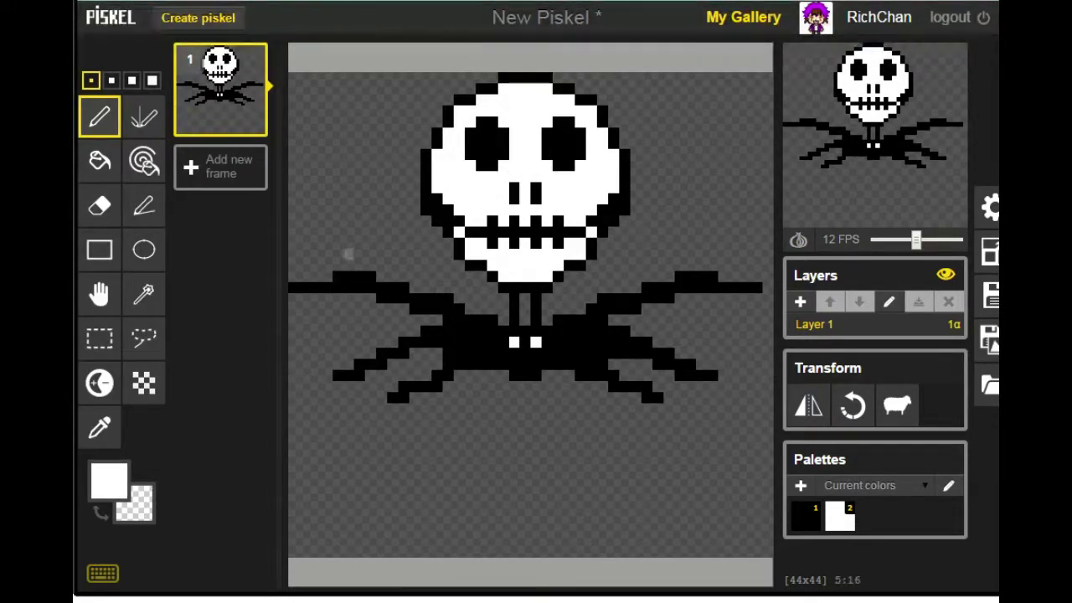
Step: Paint over both black eye sockets in white
{"action": "left_click", "coordinate": [108, 480]}
{"action": "left_click", "coordinate": [470, 133]}
{"action": "left_click_drag", "start_coordinate": [492, 154], "coordinate": [482, 166]}
{"action": "mouse_move", "coordinate": [559, 121]}
{"action": "left_mouse_down"}
{"action": "mouse_move", "coordinate": [578, 143]}
{"action": "mouse_move", "coordinate": [569, 165]}
{"action": "left_mouse_up"}
{"action": "left_click", "coordinate": [108, 480]}
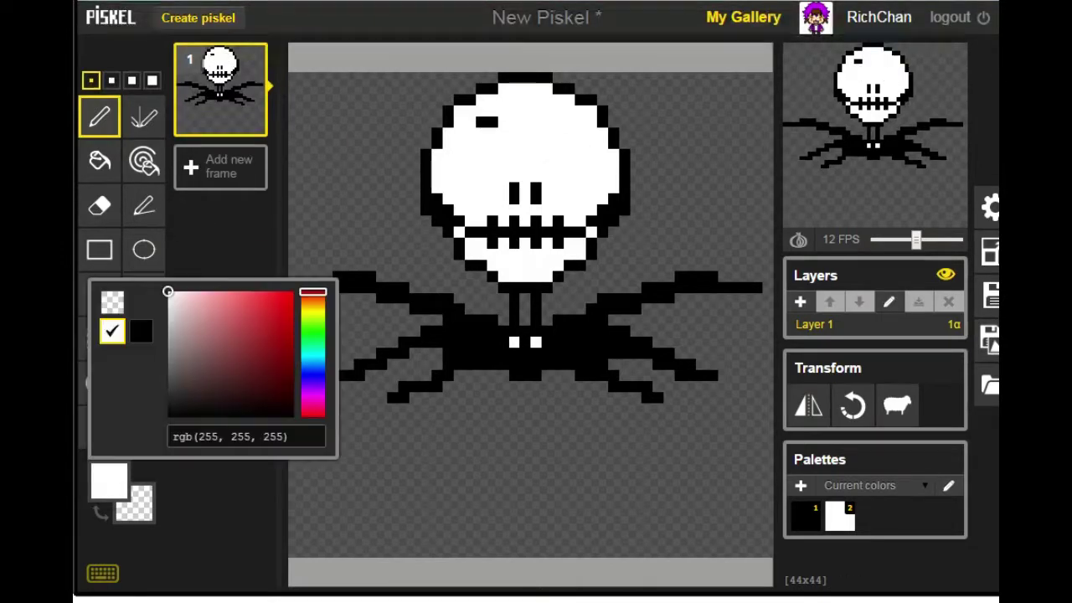
{"action": "left_click", "coordinate": [139, 330]}
{"action": "mouse_move", "coordinate": [503, 121]}
{"action": "left_mouse_down"}
{"action": "mouse_move", "coordinate": [514, 123]}
{"action": "mouse_move", "coordinate": [514, 164]}
{"action": "left_mouse_up"}
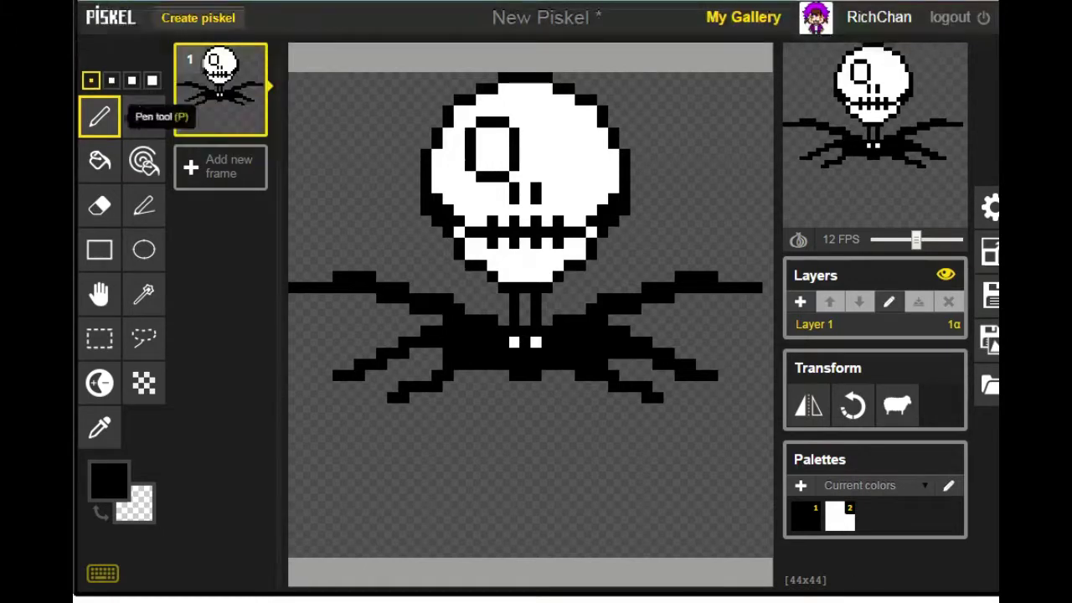
{"action": "left_click", "coordinate": [109, 480]}
{"action": "left_click", "coordinate": [113, 330]}
{"action": "left_click_drag", "start_coordinate": [504, 121], "coordinate": [514, 165]}
{"action": "left_click_drag", "start_coordinate": [503, 176], "coordinate": [470, 133]}
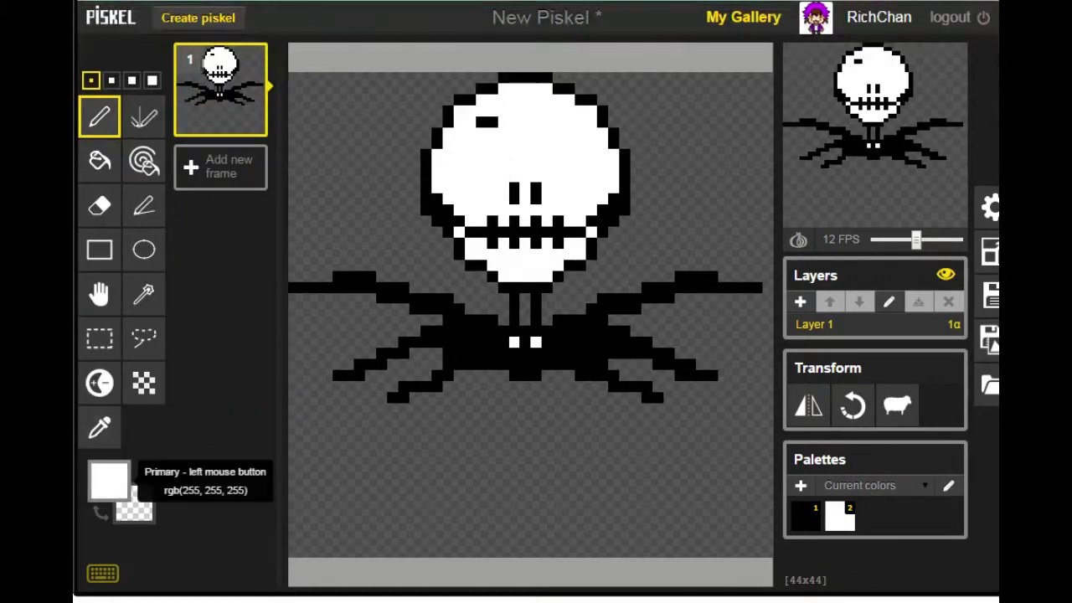
Step: Redraw both eye sockets as black ovals one pixel taller and fill them solid black
{"action": "left_click", "coordinate": [108, 481]}
{"action": "left_click", "coordinate": [112, 425]}
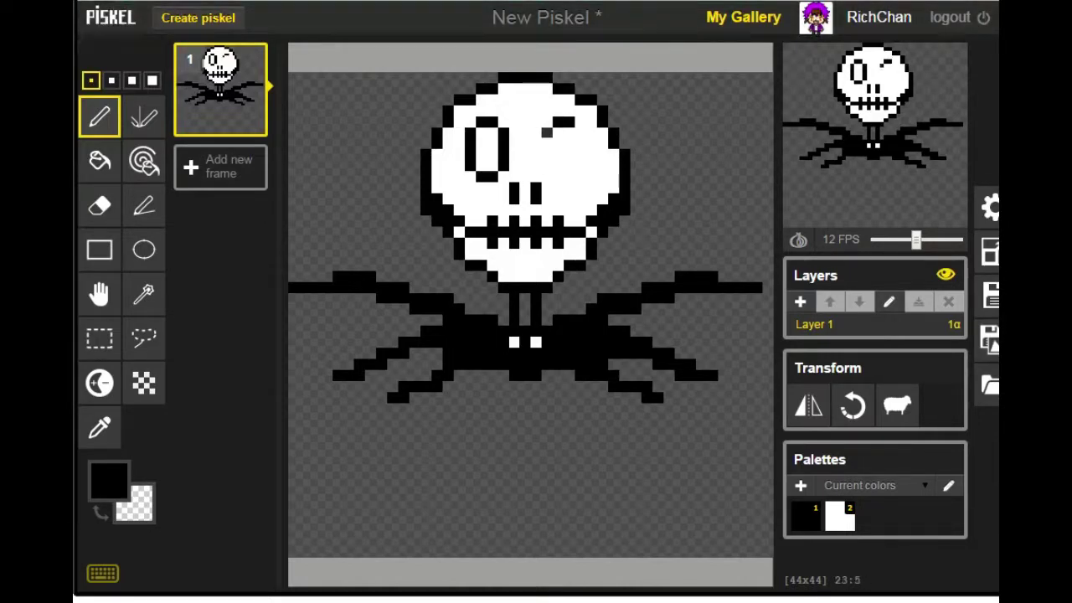
{"action": "mouse_move", "coordinate": [551, 165]}
{"action": "left_mouse_down"}
{"action": "mouse_move", "coordinate": [571, 178]}
{"action": "mouse_move", "coordinate": [580, 132]}
{"action": "left_mouse_up"}
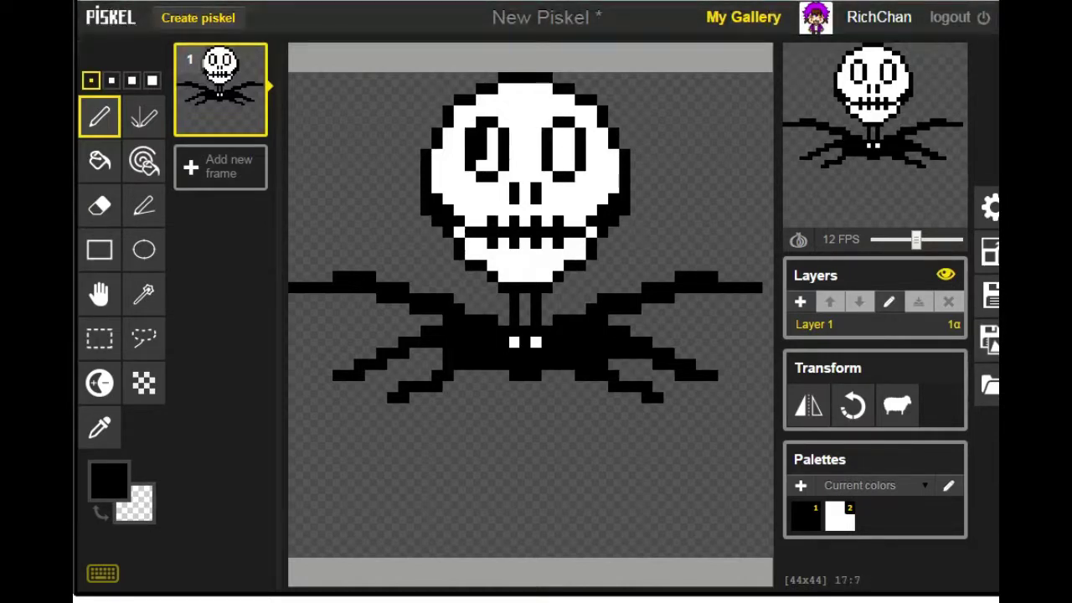
{"action": "left_click_drag", "start_coordinate": [480, 155], "coordinate": [492, 138]}
{"action": "left_click_drag", "start_coordinate": [559, 164], "coordinate": [568, 134]}
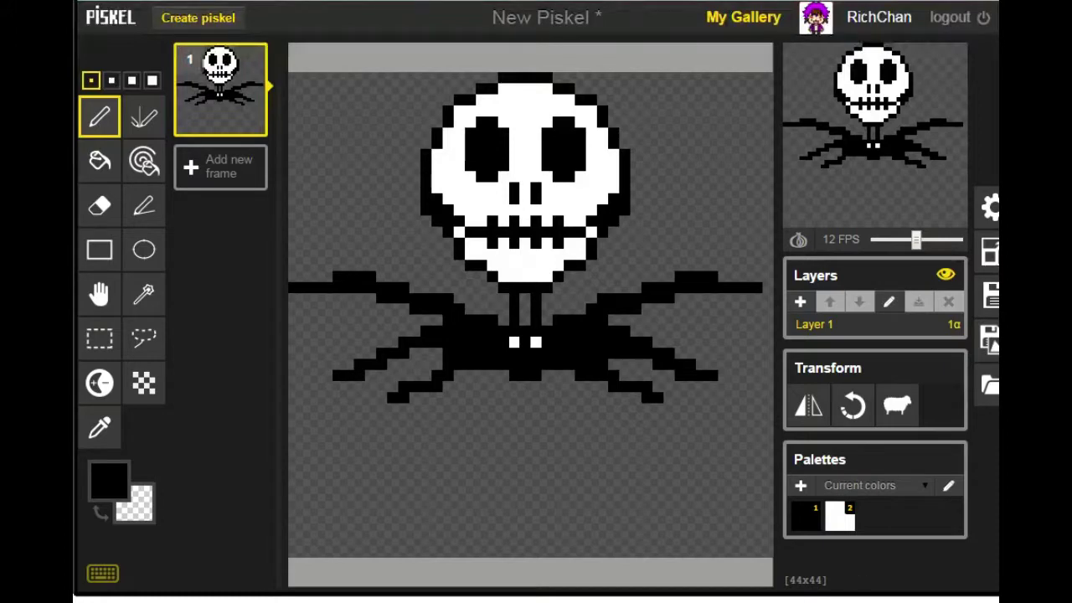
Step: Fill the neck with white and build up the black collar across and beside its base
{"action": "left_click", "coordinate": [109, 481]}
{"action": "left_click", "coordinate": [131, 425]}
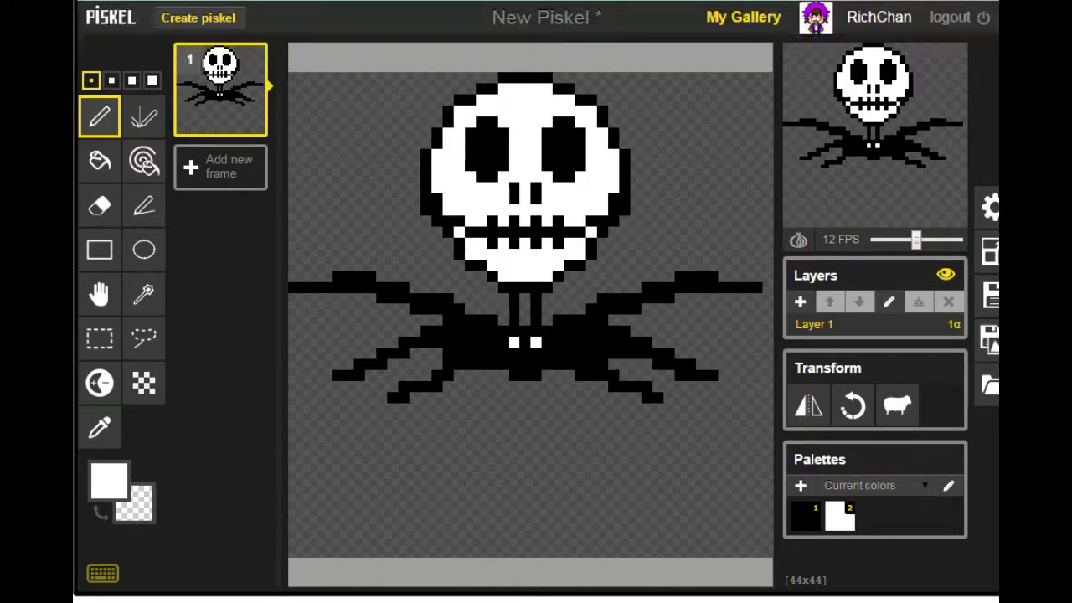
{"action": "left_click", "coordinate": [524, 298]}
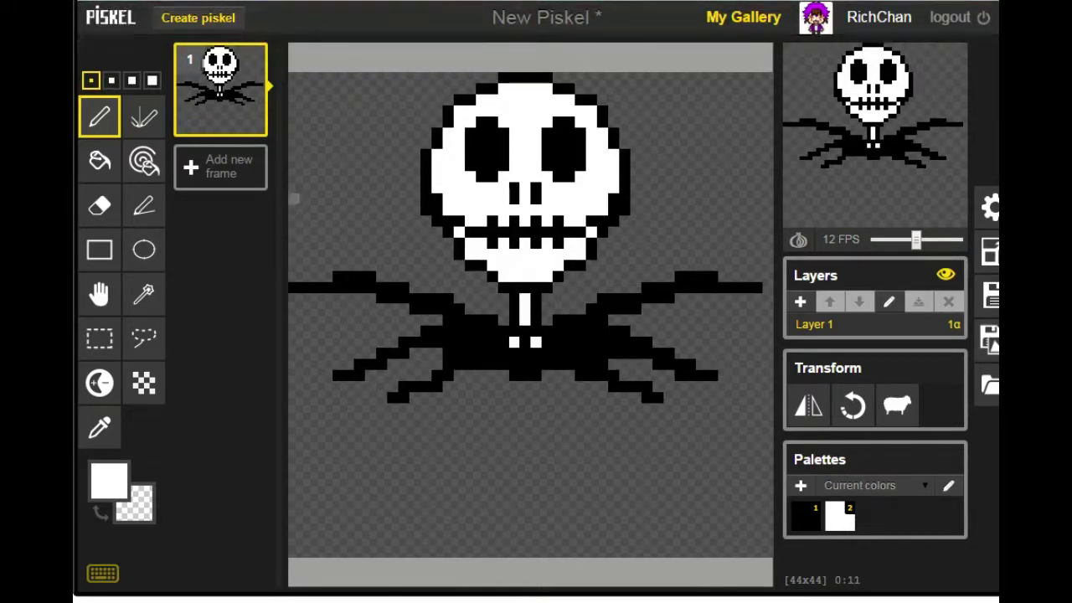
{"action": "left_click", "coordinate": [109, 481]}
{"action": "left_click", "coordinate": [141, 331]}
{"action": "left_click", "coordinate": [524, 320]}
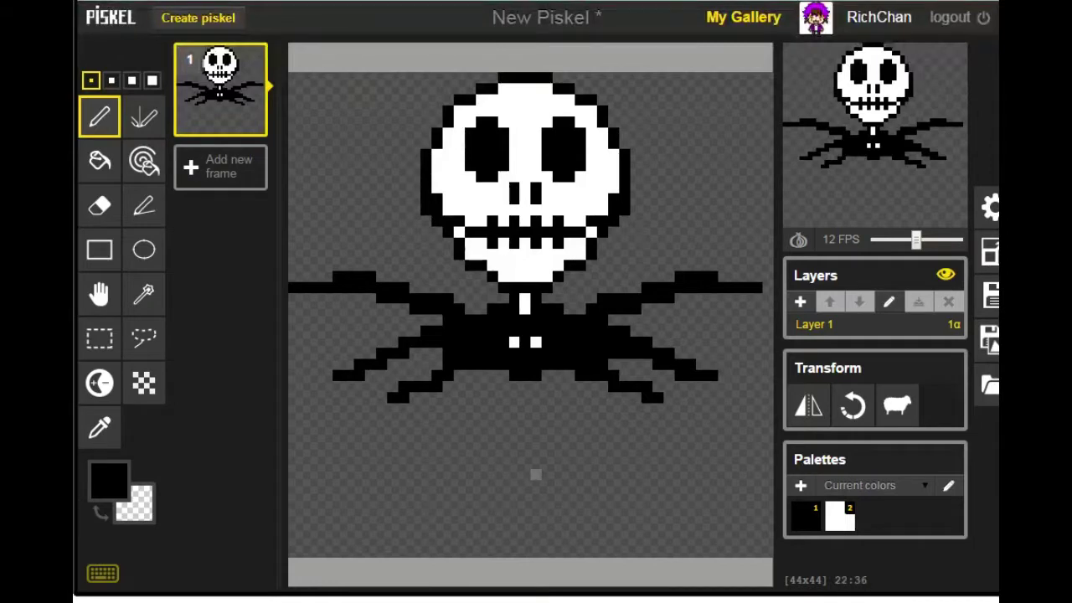
Step: Erase the excess black collar pixels beside the neck and widen the neck in white with a black outline
{"action": "left_click", "coordinate": [99, 205]}
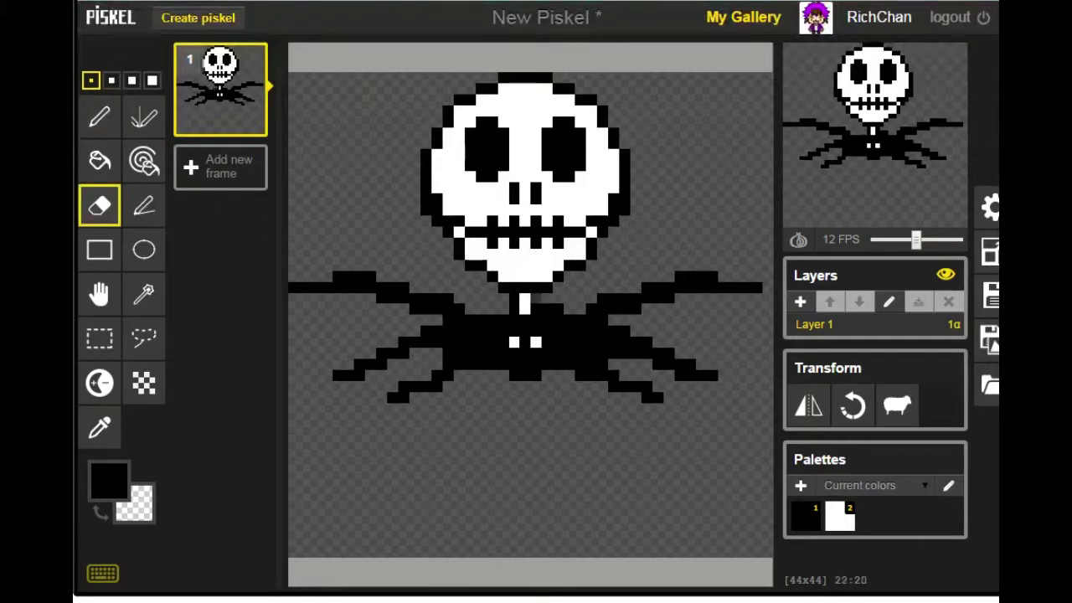
{"action": "left_click", "coordinate": [504, 320]}
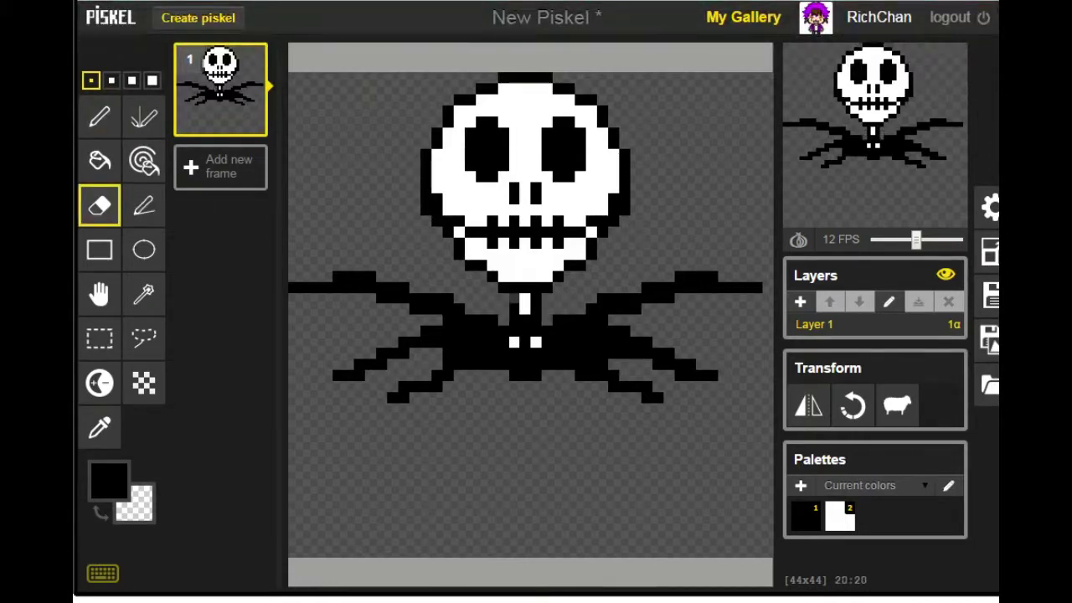
{"action": "left_click", "coordinate": [108, 481]}
{"action": "left_click", "coordinate": [99, 116]}
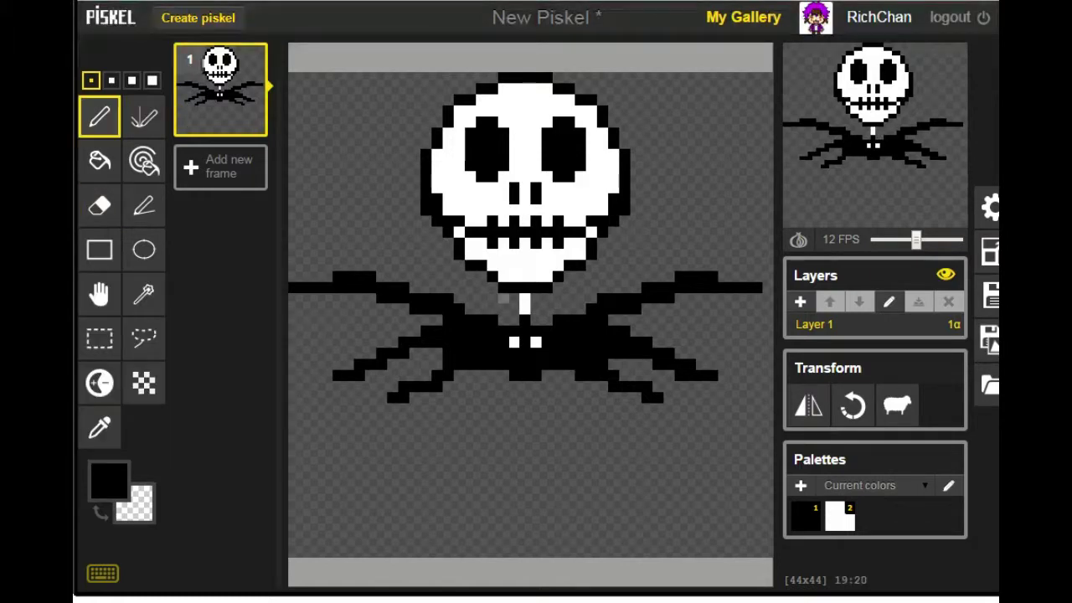
{"action": "mouse_move", "coordinate": [503, 299]}
{"action": "left_mouse_down"}
{"action": "mouse_move", "coordinate": [503, 320]}
{"action": "mouse_move", "coordinate": [547, 319]}
{"action": "mouse_move", "coordinate": [514, 298]}
{"action": "left_mouse_up"}
{"action": "left_click", "coordinate": [109, 481]}
{"action": "left_click", "coordinate": [99, 205]}
{"action": "left_click", "coordinate": [492, 320]}
{"action": "left_click", "coordinate": [109, 480]}
{"action": "key", "text": "p"}
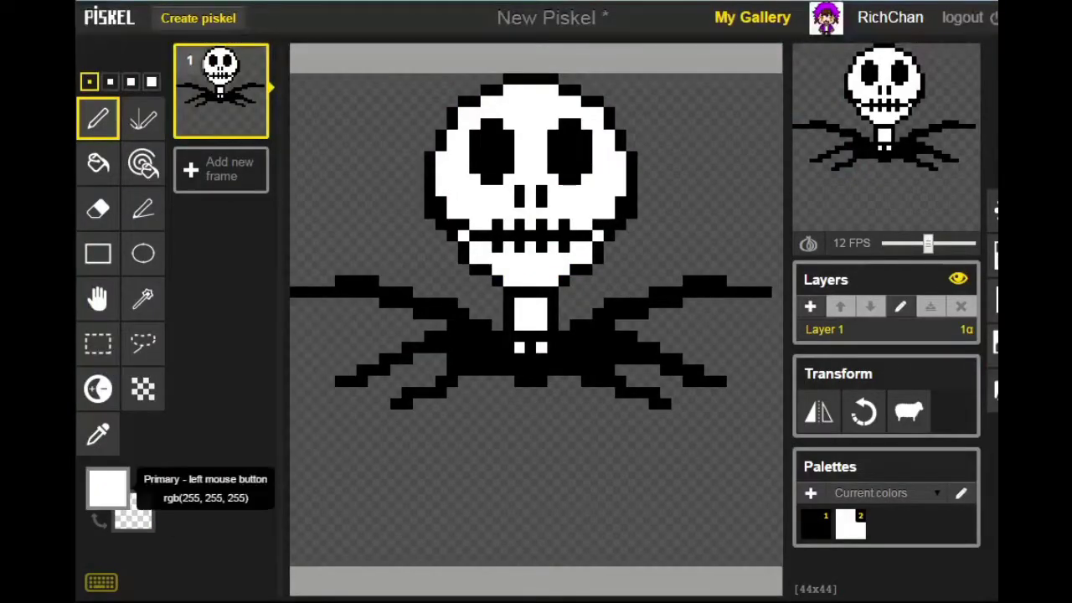
Step: Paint the background around the skull and collar orange (#ff9a00) with the largest pen size
{"action": "left_click", "coordinate": [109, 481]}
{"action": "left_click", "coordinate": [315, 308]}
{"action": "left_click", "coordinate": [151, 81]}
{"action": "mouse_move", "coordinate": [307, 91]}
{"action": "left_mouse_down"}
{"action": "mouse_move", "coordinate": [424, 106]}
{"action": "mouse_move", "coordinate": [308, 102]}
{"action": "left_mouse_up"}
{"action": "left_click_drag", "start_coordinate": [307, 146], "coordinate": [397, 146]}
{"action": "mouse_move", "coordinate": [401, 184]}
{"action": "left_mouse_down"}
{"action": "mouse_move", "coordinate": [335, 243]}
{"action": "mouse_move", "coordinate": [396, 258]}
{"action": "mouse_move", "coordinate": [312, 266]}
{"action": "left_mouse_up"}
{"action": "mouse_move", "coordinate": [637, 107]}
{"action": "left_mouse_down"}
{"action": "mouse_move", "coordinate": [759, 130]}
{"action": "mouse_move", "coordinate": [672, 141]}
{"action": "mouse_move", "coordinate": [659, 184]}
{"action": "mouse_move", "coordinate": [760, 218]}
{"action": "mouse_move", "coordinate": [659, 231]}
{"action": "mouse_move", "coordinate": [627, 270]}
{"action": "mouse_move", "coordinate": [704, 252]}
{"action": "mouse_move", "coordinate": [756, 263]}
{"action": "mouse_move", "coordinate": [749, 330]}
{"action": "mouse_move", "coordinate": [737, 319]}
{"action": "mouse_move", "coordinate": [683, 330]}
{"action": "mouse_move", "coordinate": [749, 355]}
{"action": "left_mouse_up"}
{"action": "mouse_move", "coordinate": [764, 398]}
{"action": "left_mouse_down"}
{"action": "mouse_move", "coordinate": [760, 532]}
{"action": "mouse_move", "coordinate": [447, 554]}
{"action": "mouse_move", "coordinate": [304, 543]}
{"action": "mouse_move", "coordinate": [714, 475]}
{"action": "mouse_move", "coordinate": [424, 475]}
{"action": "mouse_move", "coordinate": [306, 330]}
{"action": "mouse_move", "coordinate": [312, 319]}
{"action": "mouse_move", "coordinate": [312, 432]}
{"action": "mouse_move", "coordinate": [368, 409]}
{"action": "mouse_move", "coordinate": [357, 442]}
{"action": "mouse_move", "coordinate": [402, 431]}
{"action": "mouse_move", "coordinate": [715, 442]}
{"action": "mouse_move", "coordinate": [716, 409]}
{"action": "mouse_move", "coordinate": [693, 410]}
{"action": "mouse_move", "coordinate": [683, 431]}
{"action": "mouse_move", "coordinate": [592, 409]}
{"action": "mouse_move", "coordinate": [525, 409]}
{"action": "mouse_move", "coordinate": [480, 398]}
{"action": "mouse_move", "coordinate": [346, 330]}
{"action": "mouse_move", "coordinate": [358, 342]}
{"action": "mouse_move", "coordinate": [386, 331]}
{"action": "left_mouse_up"}
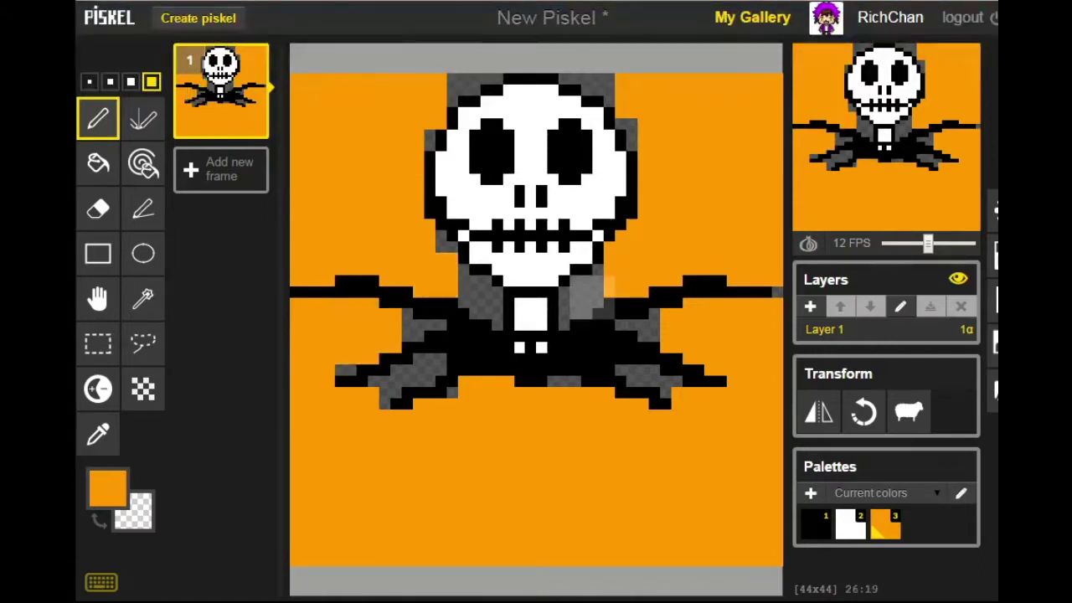
Step: Fill the remaining transparent gaps around the top of the skull and the right half of the collar with orange at the smallest pen size
{"action": "left_click", "coordinate": [89, 81]}
{"action": "mouse_move", "coordinate": [452, 77]}
{"action": "left_mouse_down"}
{"action": "mouse_move", "coordinate": [497, 79]}
{"action": "mouse_move", "coordinate": [429, 136]}
{"action": "mouse_move", "coordinate": [431, 147]}
{"action": "left_mouse_up"}
{"action": "mouse_move", "coordinate": [564, 79]}
{"action": "left_mouse_down"}
{"action": "mouse_move", "coordinate": [609, 91]}
{"action": "mouse_move", "coordinate": [626, 147]}
{"action": "left_mouse_up"}
{"action": "left_click", "coordinate": [777, 291]}
{"action": "mouse_move", "coordinate": [654, 314]}
{"action": "left_mouse_down"}
{"action": "mouse_move", "coordinate": [620, 329]}
{"action": "mouse_move", "coordinate": [642, 381]}
{"action": "mouse_move", "coordinate": [665, 392]}
{"action": "left_mouse_up"}
{"action": "left_click_drag", "start_coordinate": [575, 381], "coordinate": [553, 381]}
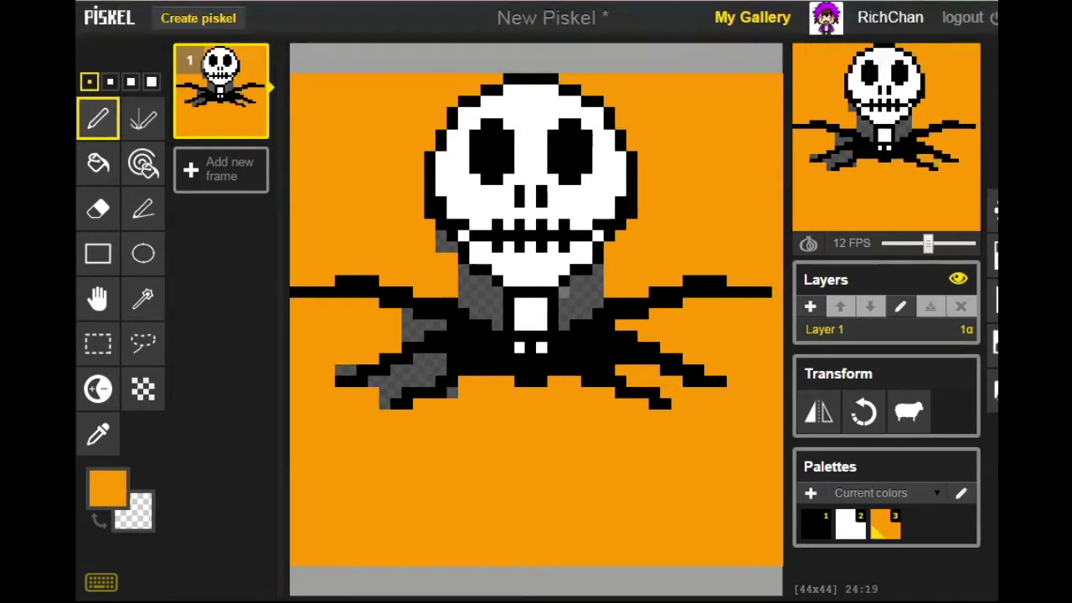
Step: Fill the remaining gaps beside the neck, under the jaw and between the left collar points with orange
{"action": "mouse_move", "coordinate": [564, 291]}
{"action": "left_mouse_down"}
{"action": "mouse_move", "coordinate": [587, 314]}
{"action": "mouse_move", "coordinate": [575, 302]}
{"action": "mouse_move", "coordinate": [598, 268]}
{"action": "left_mouse_up"}
{"action": "mouse_move", "coordinate": [503, 289]}
{"action": "left_mouse_down"}
{"action": "mouse_move", "coordinate": [475, 315]}
{"action": "mouse_move", "coordinate": [452, 248]}
{"action": "left_mouse_up"}
{"action": "left_click", "coordinate": [441, 235]}
{"action": "mouse_move", "coordinate": [408, 314]}
{"action": "left_mouse_down"}
{"action": "mouse_move", "coordinate": [419, 336]}
{"action": "mouse_move", "coordinate": [441, 325]}
{"action": "left_mouse_up"}
{"action": "left_click_drag", "start_coordinate": [351, 370], "coordinate": [340, 370]}
{"action": "mouse_move", "coordinate": [385, 381]}
{"action": "left_mouse_down"}
{"action": "mouse_move", "coordinate": [385, 403]}
{"action": "mouse_move", "coordinate": [408, 370]}
{"action": "mouse_move", "coordinate": [452, 393]}
{"action": "left_mouse_up"}
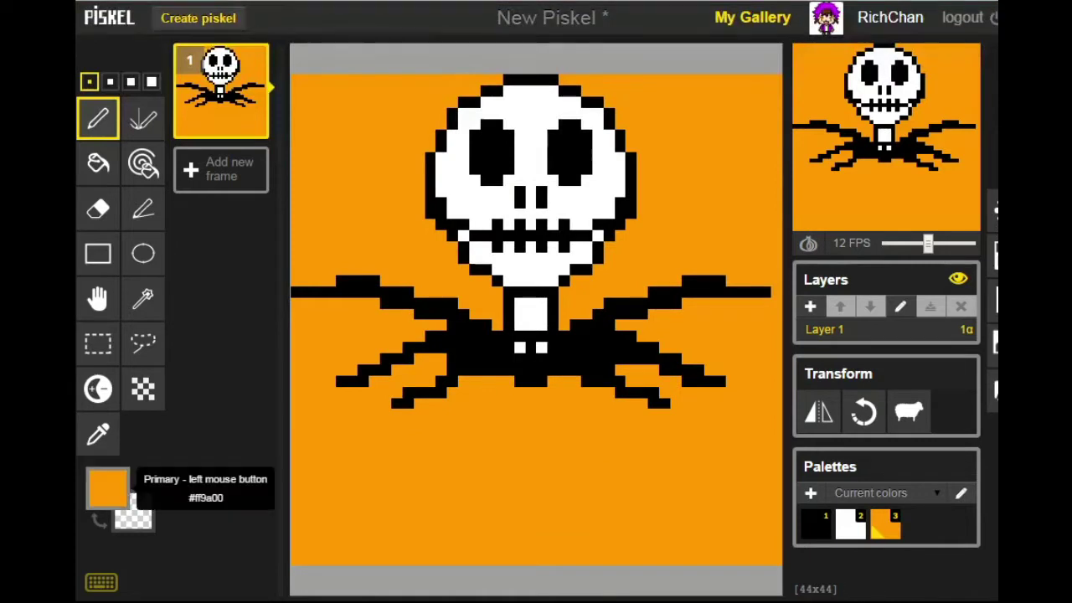
Step: Draw the artist's username in black pixel letters below the collar
{"action": "left_click", "coordinate": [108, 489]}
{"action": "left_click", "coordinate": [111, 365]}
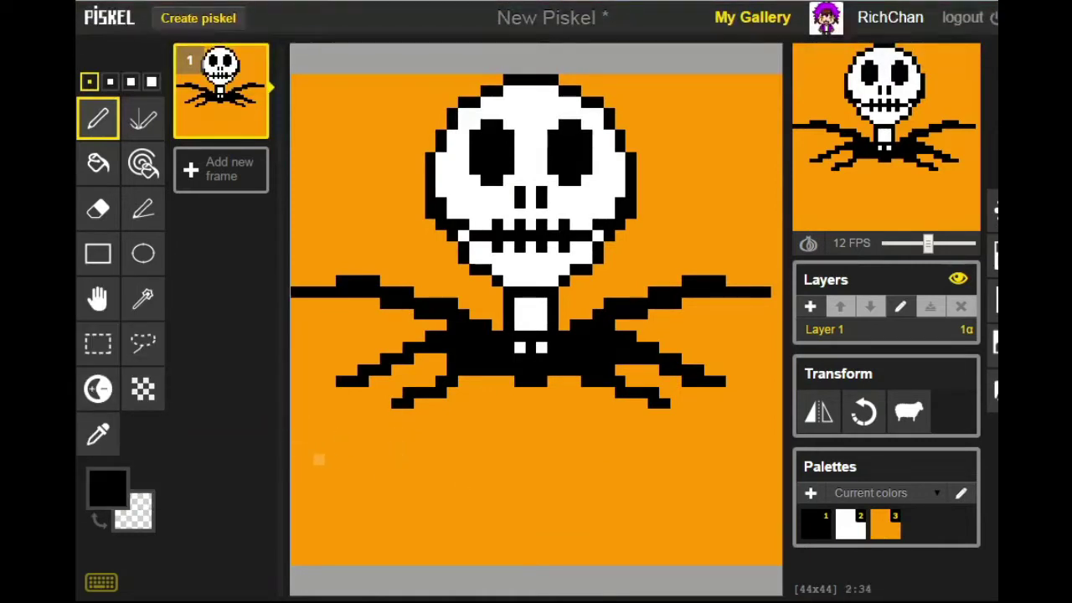
{"action": "mouse_move", "coordinate": [374, 458]}
{"action": "left_mouse_down"}
{"action": "mouse_move", "coordinate": [374, 447]}
{"action": "mouse_move", "coordinate": [396, 447]}
{"action": "left_mouse_up"}
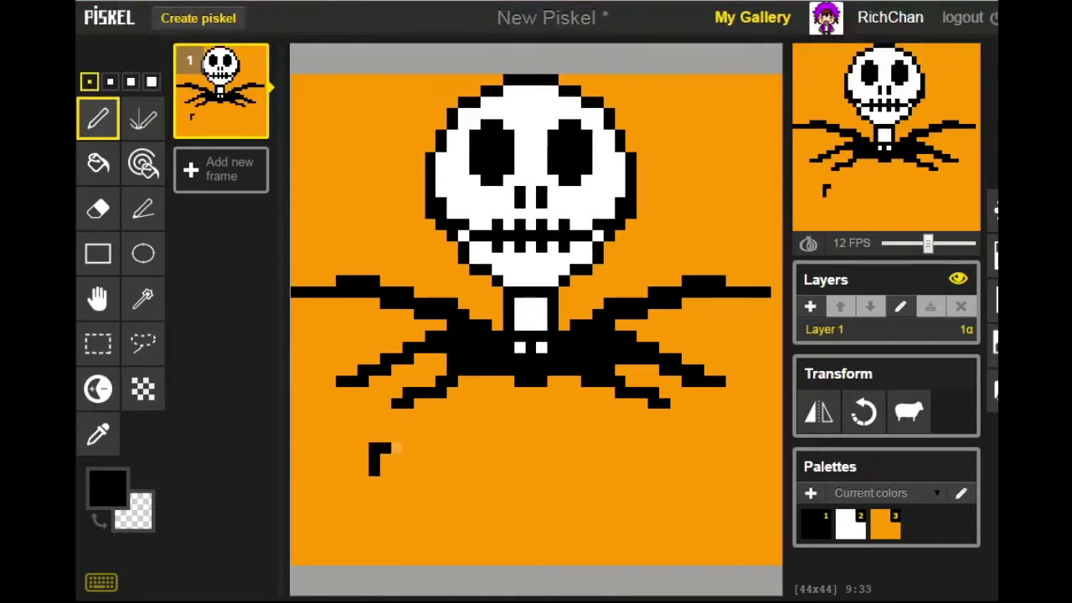
{"action": "mouse_move", "coordinate": [374, 481]}
{"action": "left_mouse_down"}
{"action": "mouse_move", "coordinate": [420, 482]}
{"action": "mouse_move", "coordinate": [440, 459]}
{"action": "mouse_move", "coordinate": [440, 482]}
{"action": "mouse_move", "coordinate": [442, 460]}
{"action": "mouse_move", "coordinate": [475, 460]}
{"action": "mouse_move", "coordinate": [496, 483]}
{"action": "left_mouse_up"}
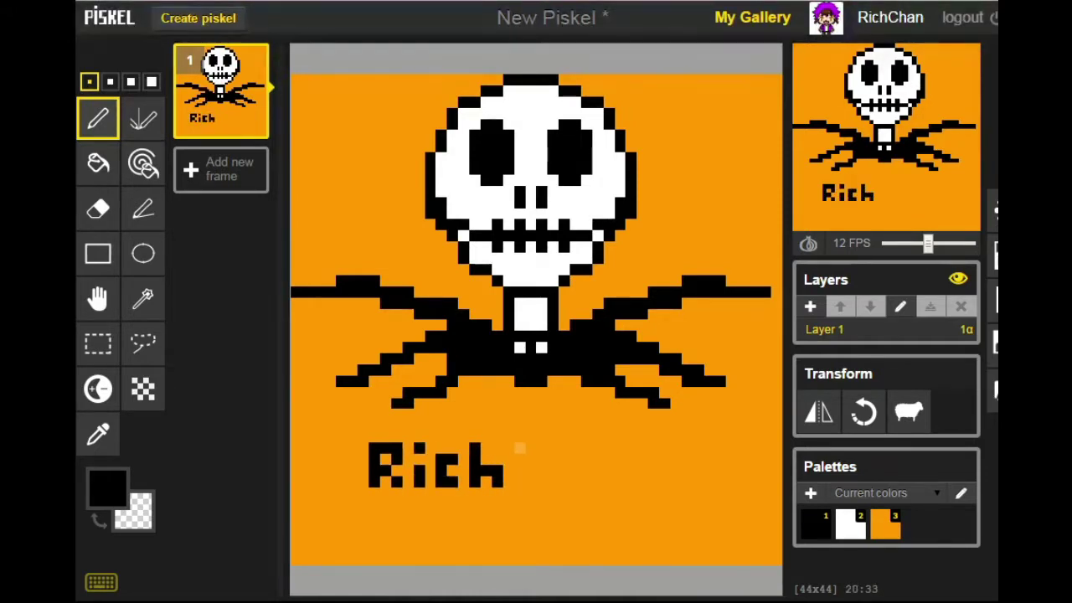
{"action": "mouse_move", "coordinate": [520, 447]}
{"action": "left_mouse_down"}
{"action": "mouse_move", "coordinate": [553, 468]}
{"action": "mouse_move", "coordinate": [555, 447]}
{"action": "mouse_move", "coordinate": [598, 482]}
{"action": "mouse_move", "coordinate": [597, 447]}
{"action": "mouse_move", "coordinate": [620, 447]}
{"action": "mouse_move", "coordinate": [621, 470]}
{"action": "mouse_move", "coordinate": [608, 471]}
{"action": "mouse_move", "coordinate": [642, 483]}
{"action": "mouse_move", "coordinate": [642, 459]}
{"action": "mouse_move", "coordinate": [666, 483]}
{"action": "left_mouse_up"}
{"action": "left_click", "coordinate": [553, 448]}
{"action": "left_click", "coordinate": [608, 471]}
Step: Start a second text line with "Lik" in black and paint an orange gap below the dot of the "i"
{"action": "mouse_move", "coordinate": [374, 515]}
{"action": "left_mouse_down"}
{"action": "mouse_move", "coordinate": [374, 537]}
{"action": "mouse_move", "coordinate": [407, 515]}
{"action": "mouse_move", "coordinate": [430, 540]}
{"action": "mouse_move", "coordinate": [457, 542]}
{"action": "mouse_move", "coordinate": [459, 509]}
{"action": "left_mouse_up"}
{"action": "left_click", "coordinate": [107, 488]}
{"action": "left_click", "coordinate": [111, 338]}
{"action": "left_click", "coordinate": [407, 525]}
{"action": "left_click", "coordinate": [107, 488]}
{"action": "left_click", "coordinate": [108, 364]}
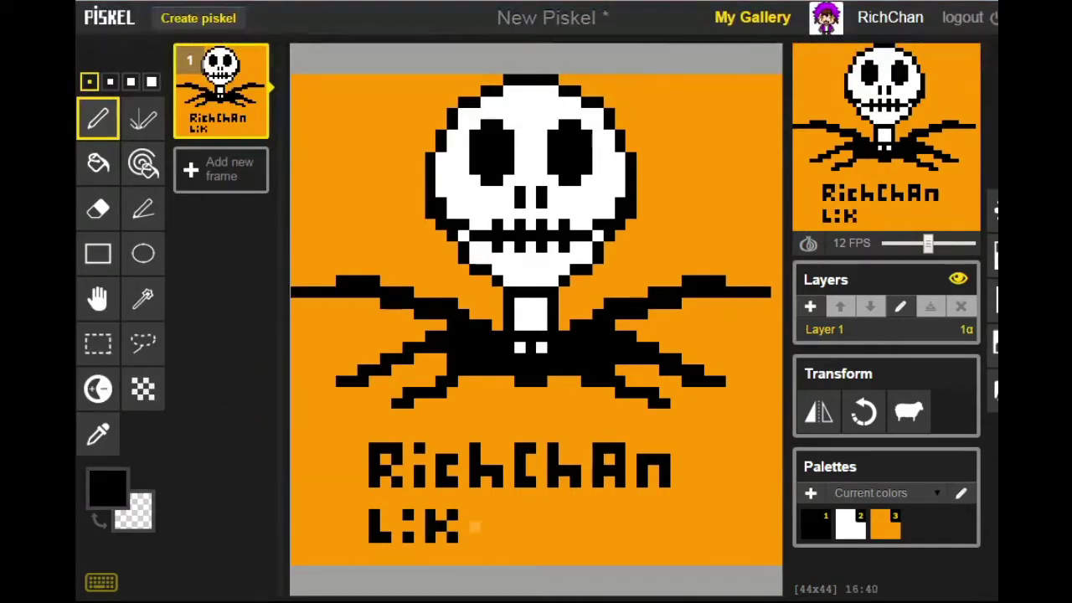
{"action": "left_click", "coordinate": [407, 526]}
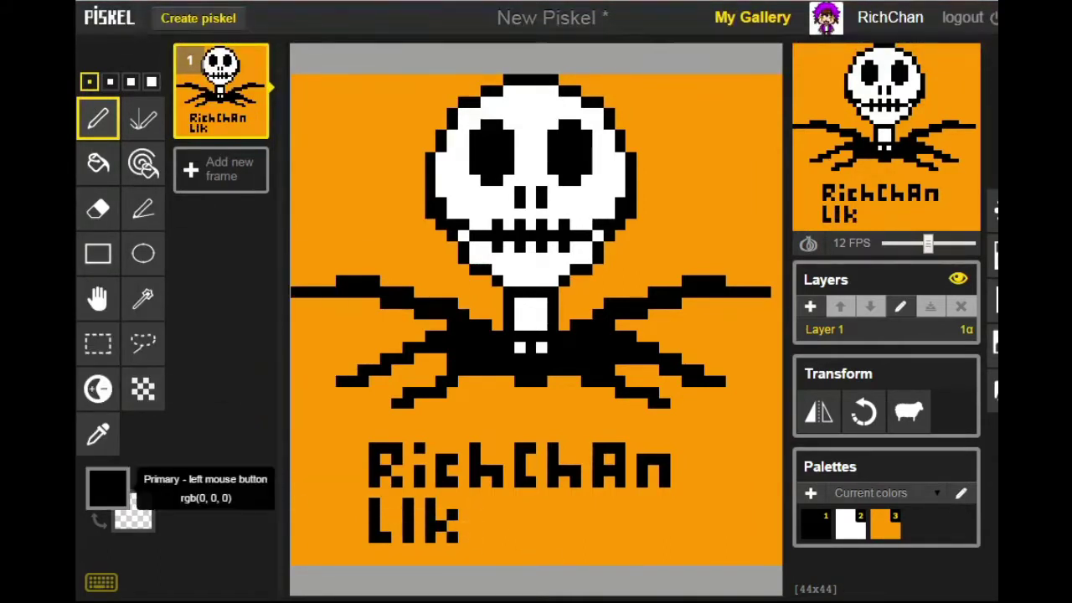
{"action": "left_click", "coordinate": [108, 488]}
{"action": "left_click", "coordinate": [105, 332]}
Step: Add a black letter "E" after "Lik" on the second text line
{"action": "left_click", "coordinate": [107, 488]}
{"action": "left_click", "coordinate": [107, 363]}
{"action": "left_click_drag", "start_coordinate": [475, 504], "coordinate": [487, 548]}
{"action": "left_click", "coordinate": [486, 526]}
{"action": "left_click", "coordinate": [487, 504]}
{"action": "mouse_move", "coordinate": [508, 503]}
{"action": "left_mouse_down"}
{"action": "mouse_move", "coordinate": [508, 547]}
{"action": "mouse_move", "coordinate": [530, 547]}
{"action": "left_mouse_up"}
{"action": "left_click", "coordinate": [519, 526]}
{"action": "left_click", "coordinate": [530, 514]}
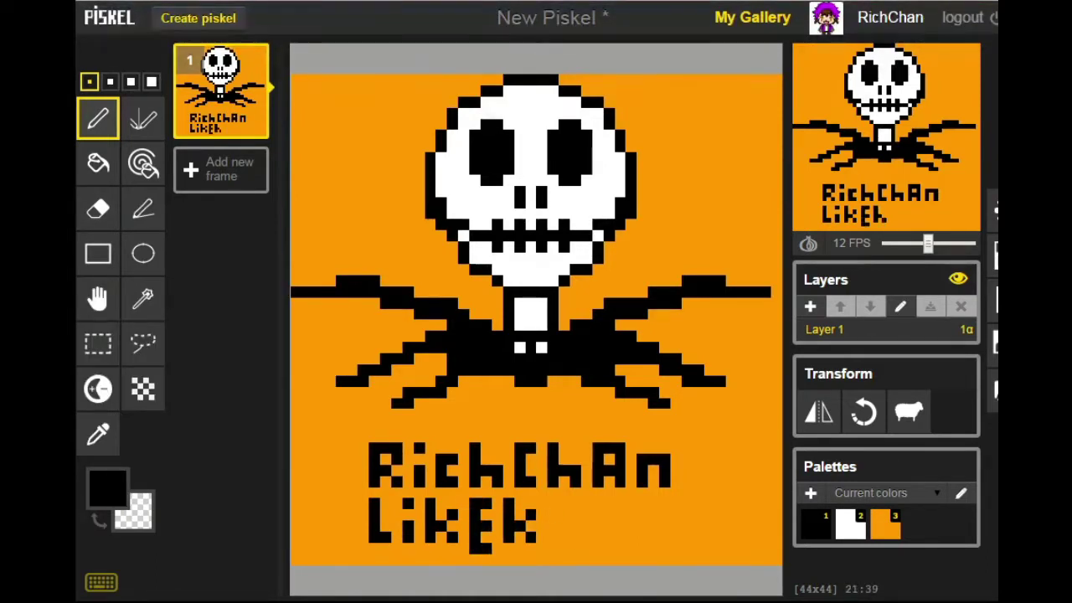
{"action": "mouse_move", "coordinate": [552, 503]}
{"action": "left_mouse_down"}
{"action": "mouse_move", "coordinate": [553, 548]}
{"action": "mouse_move", "coordinate": [564, 548]}
{"action": "left_mouse_up"}
{"action": "left_click", "coordinate": [563, 514]}
{"action": "left_click", "coordinate": [563, 504]}
{"action": "left_click", "coordinate": [107, 488]}
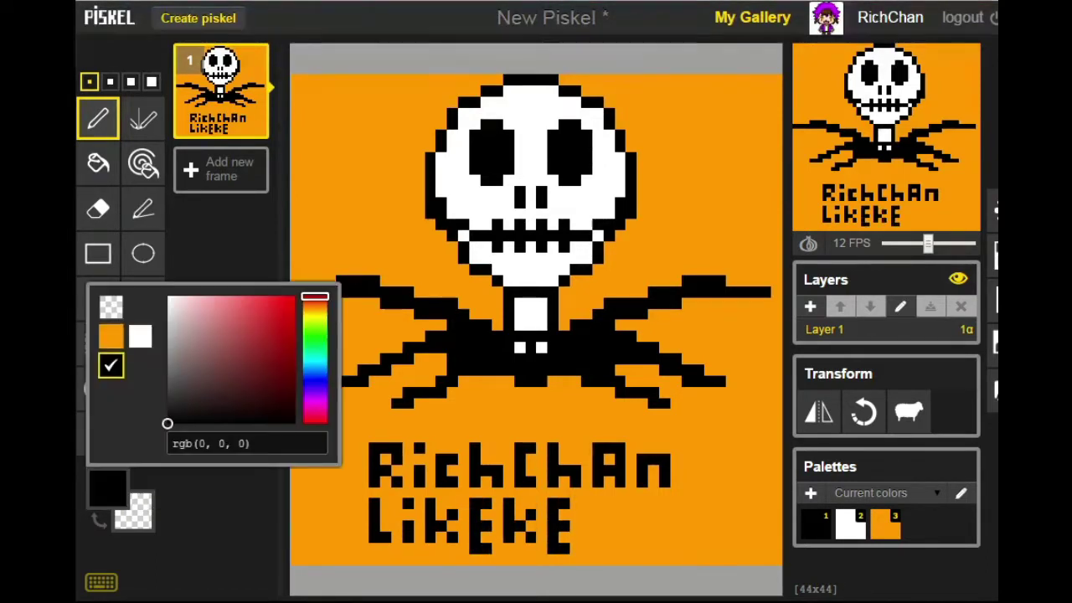
{"action": "left_click", "coordinate": [111, 338]}
{"action": "left_click_drag", "start_coordinate": [508, 504], "coordinate": [553, 548]}
Step: Draw a black "S" to complete the word "LikES" and paint out its stray pixel in orange
{"action": "left_click", "coordinate": [107, 488]}
{"action": "left_click", "coordinate": [107, 363]}
{"action": "left_click_drag", "start_coordinate": [508, 503], "coordinate": [531, 503]}
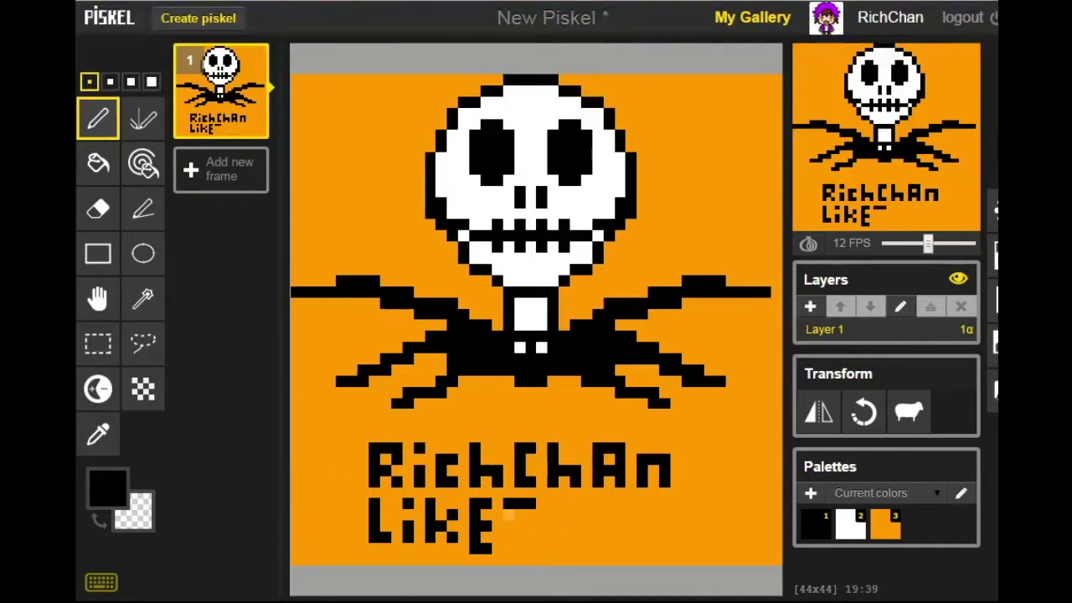
{"action": "left_click", "coordinate": [108, 489]}
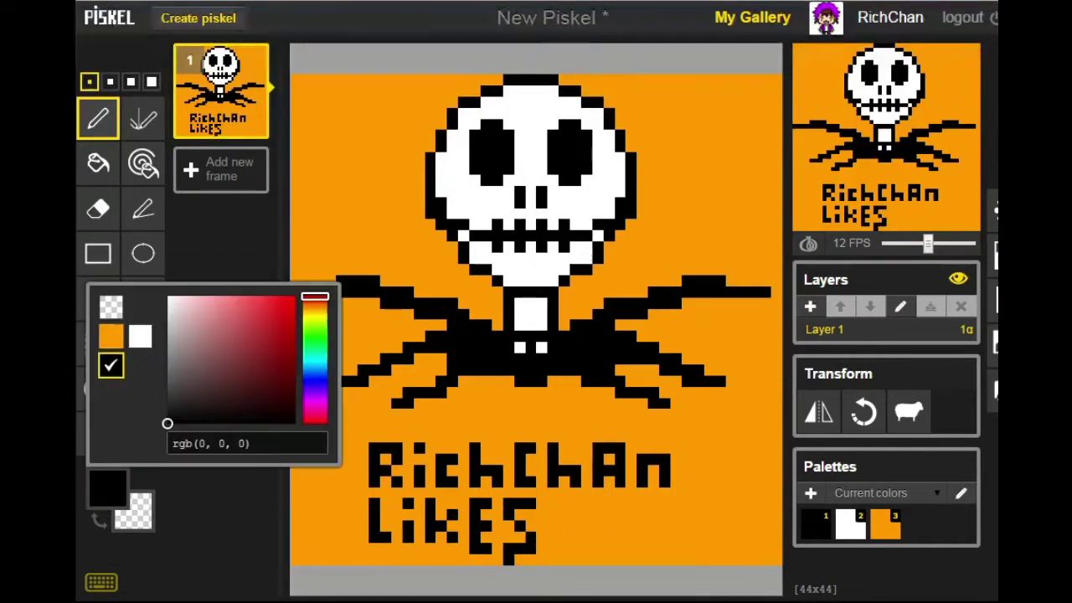
{"action": "left_click", "coordinate": [105, 332]}
Step: Draw the word "TAcoS" in black pixel letters directly after "LikES"
{"action": "left_click", "coordinate": [108, 488]}
{"action": "left_click", "coordinate": [107, 363]}
{"action": "mouse_move", "coordinate": [552, 503]}
{"action": "left_mouse_down"}
{"action": "mouse_move", "coordinate": [575, 504]}
{"action": "mouse_move", "coordinate": [563, 548]}
{"action": "left_mouse_up"}
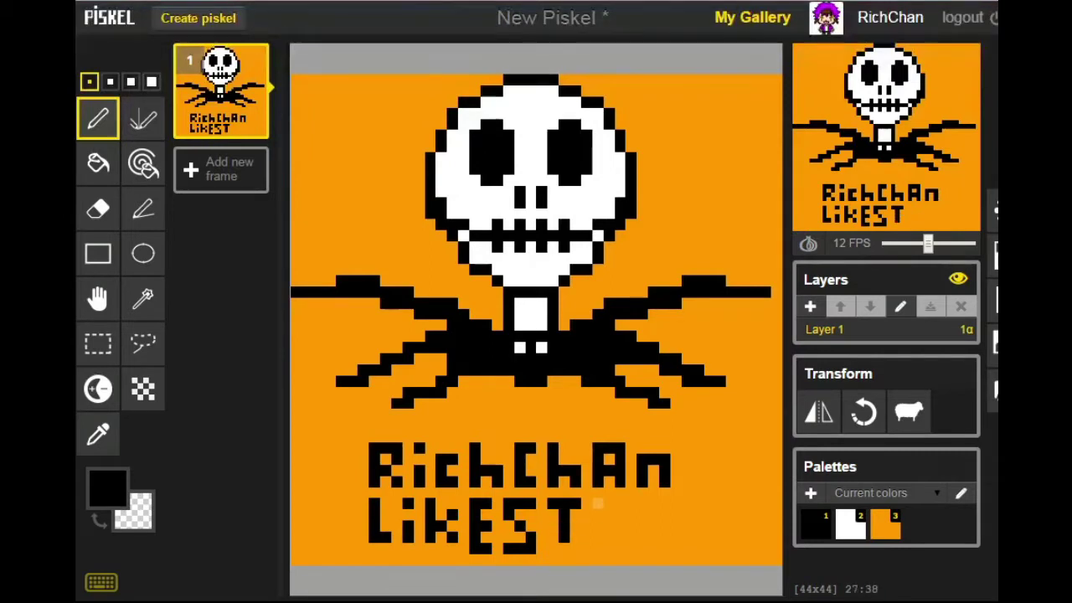
{"action": "mouse_move", "coordinate": [597, 503]}
{"action": "left_mouse_down"}
{"action": "mouse_move", "coordinate": [596, 547]}
{"action": "mouse_move", "coordinate": [699, 515]}
{"action": "mouse_move", "coordinate": [687, 504]}
{"action": "mouse_move", "coordinate": [743, 503]}
{"action": "left_mouse_up"}
{"action": "left_click", "coordinate": [609, 526]}
{"action": "left_click", "coordinate": [653, 537]}
{"action": "left_click", "coordinate": [653, 514]}
{"action": "left_click", "coordinate": [687, 514]}
Step: Paint out the surplus pixels above the letter "o" in orange and set the pen colour back to black
{"action": "left_click", "coordinate": [107, 488]}
{"action": "left_click", "coordinate": [109, 337]}
{"action": "left_click", "coordinate": [698, 504]}
{"action": "left_click", "coordinate": [676, 504]}
{"action": "left_click", "coordinate": [687, 503]}
{"action": "left_click", "coordinate": [108, 488]}
{"action": "left_click", "coordinate": [107, 361]}
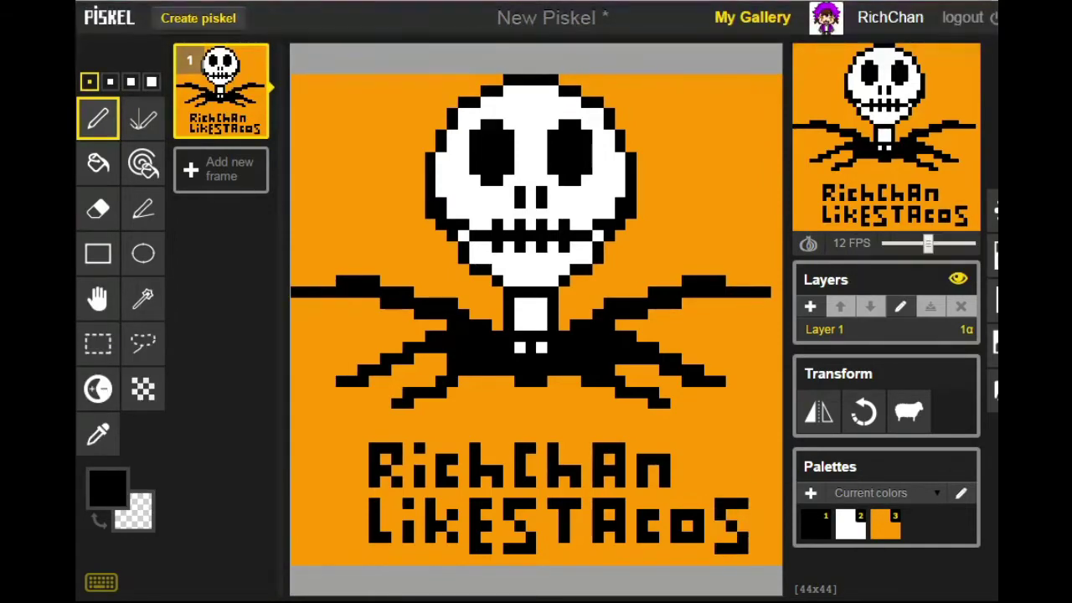
Step: Save the sprite to the online gallery as public, titled "Jack Skellington Pixel Art" with the description ":D"
{"action": "left_click", "coordinate": [995, 297]}
{"action": "type", "text": "Jack Skel"}
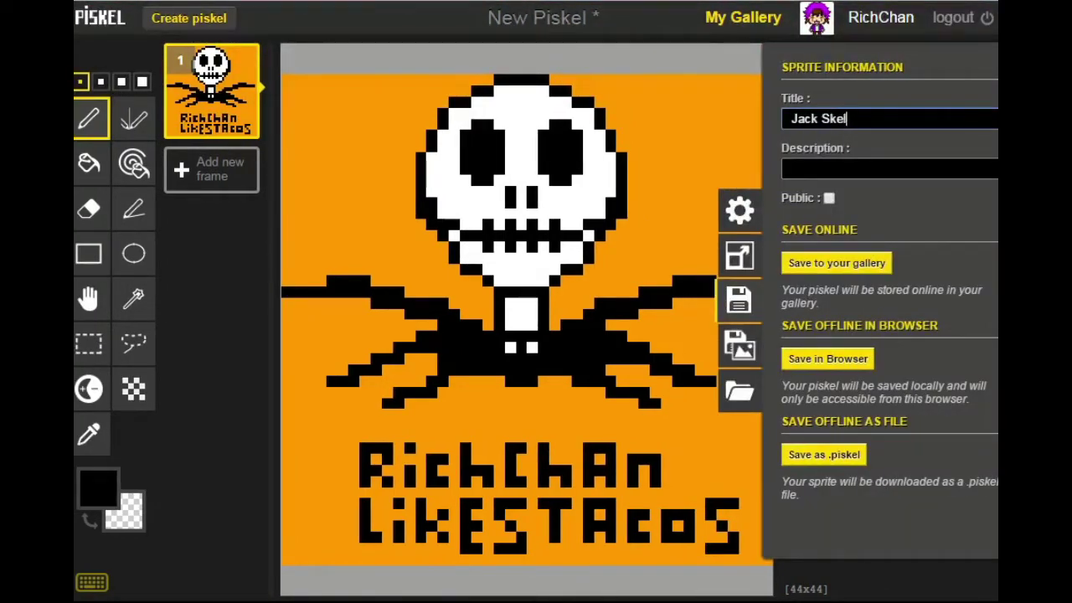
{"action": "type", "text": "lington Pixel Art"}
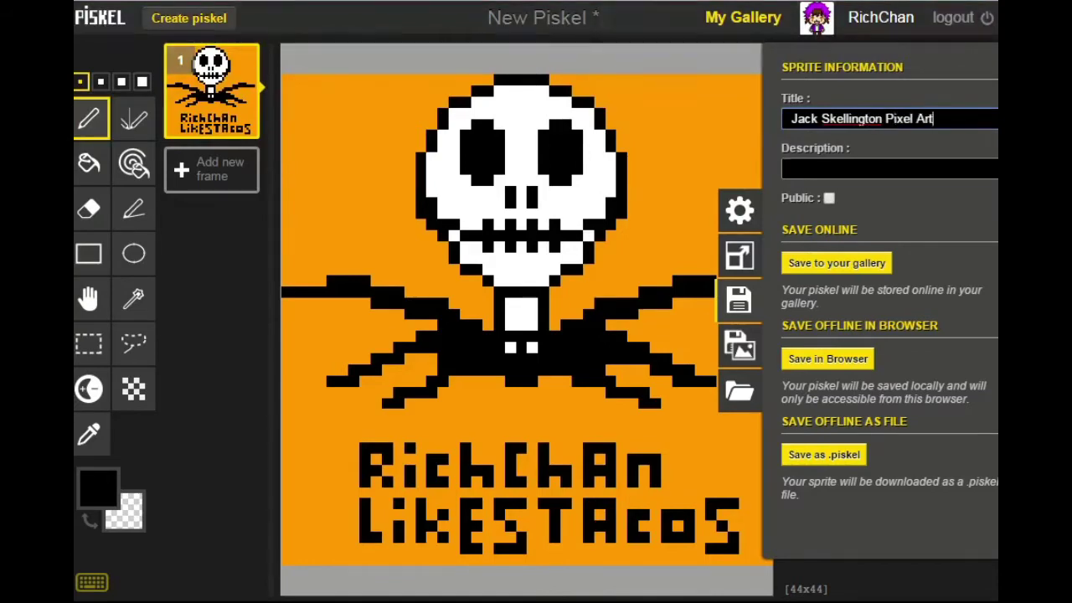
{"action": "left_click", "coordinate": [889, 169]}
{"action": "type", "text": ":D"}
{"action": "left_click", "coordinate": [829, 199]}
{"action": "left_click", "coordinate": [837, 263]}
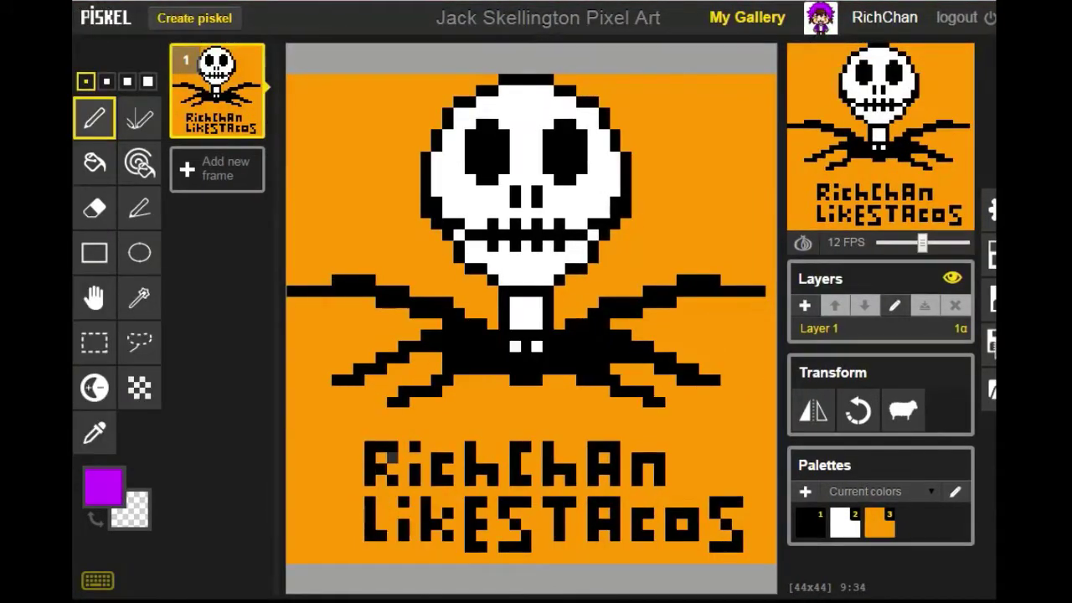
Step: Recolour the lower half of the letters in both text lines purple and save the sprite to the gallery again
{"action": "mouse_move", "coordinate": [369, 461]}
{"action": "left_mouse_down"}
{"action": "mouse_move", "coordinate": [375, 480]}
{"action": "mouse_move", "coordinate": [493, 471]}
{"action": "left_mouse_up"}
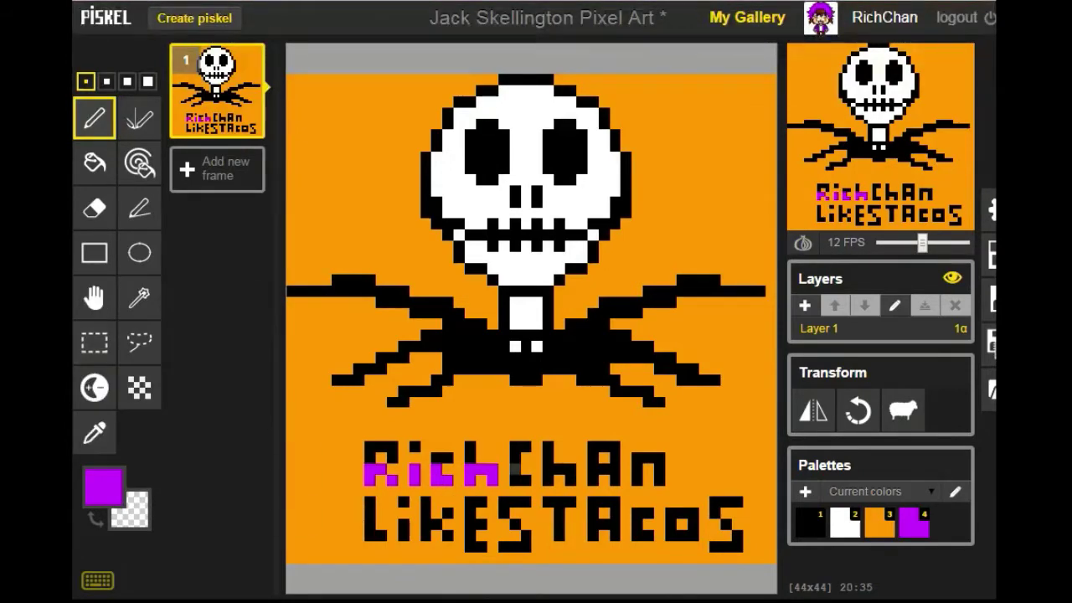
{"action": "left_click_drag", "start_coordinate": [493, 469], "coordinate": [615, 480]}
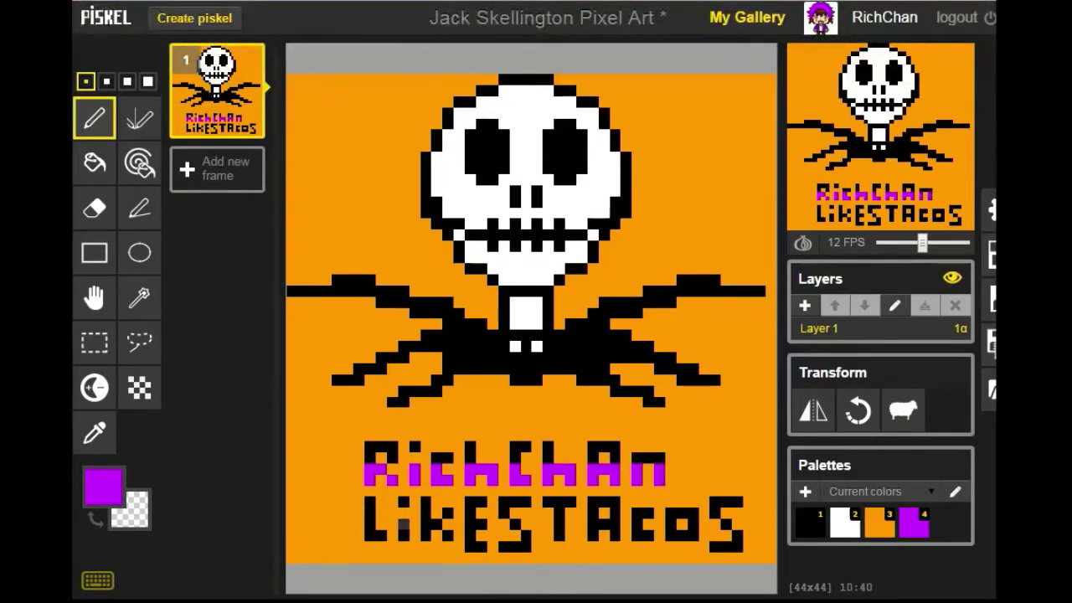
{"action": "mouse_move", "coordinate": [370, 522]}
{"action": "left_mouse_down"}
{"action": "mouse_move", "coordinate": [383, 535]}
{"action": "mouse_move", "coordinate": [484, 540]}
{"action": "mouse_move", "coordinate": [694, 525]}
{"action": "left_mouse_up"}
{"action": "left_click", "coordinate": [992, 297]}
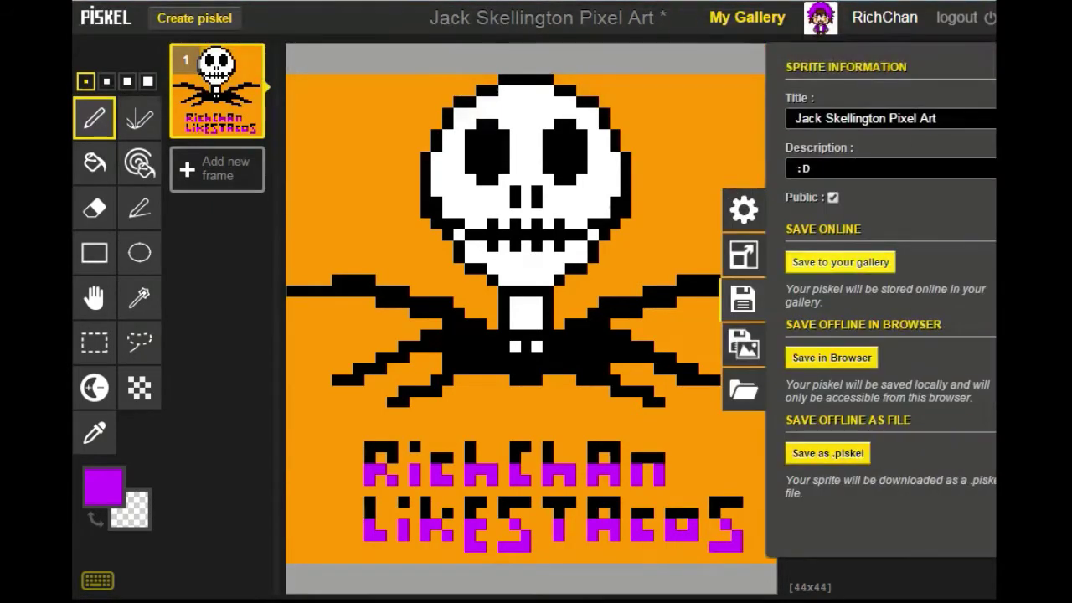
{"action": "left_click", "coordinate": [842, 258]}
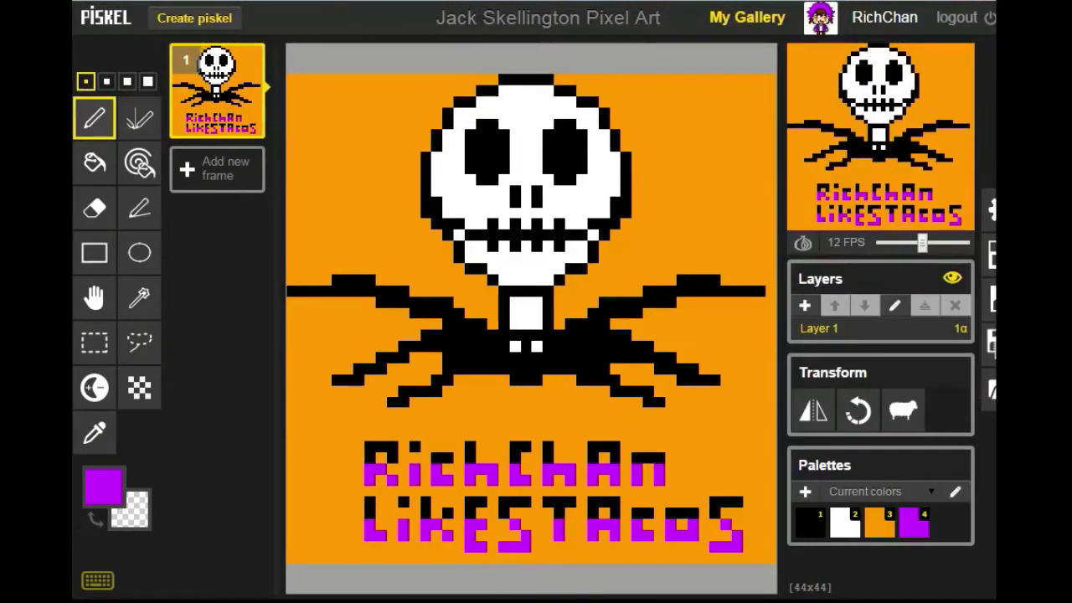